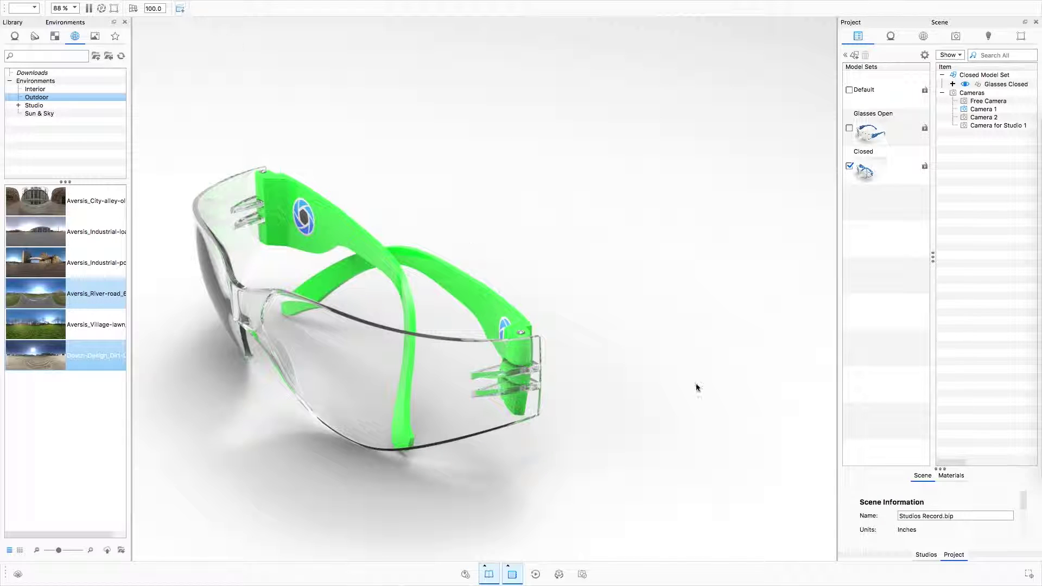
- Open the list of studios and preview Studio 2, Studio 3 and Studio 4 in turn
left_click(925, 554)
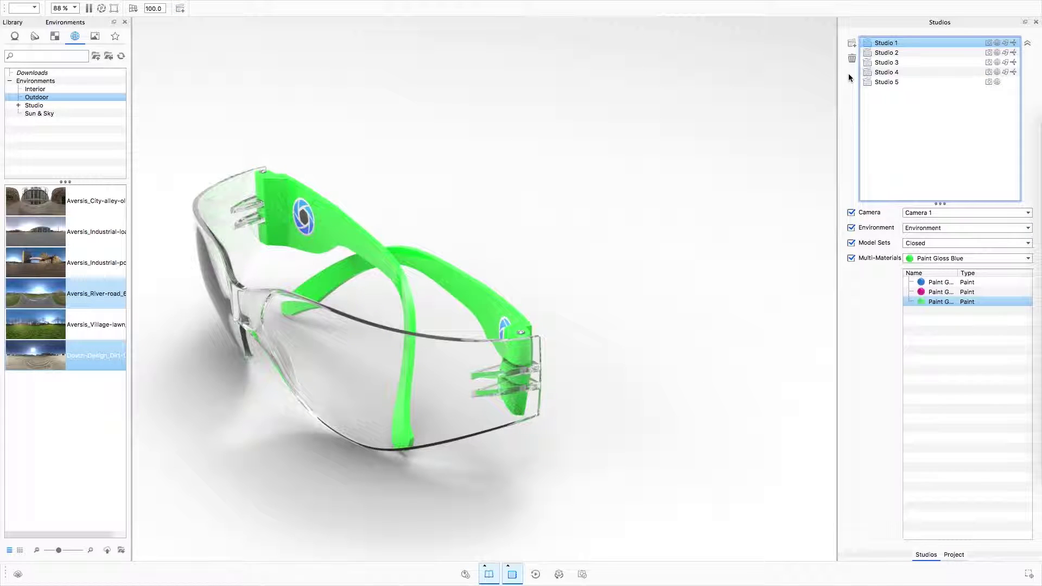
left_click(890, 54)
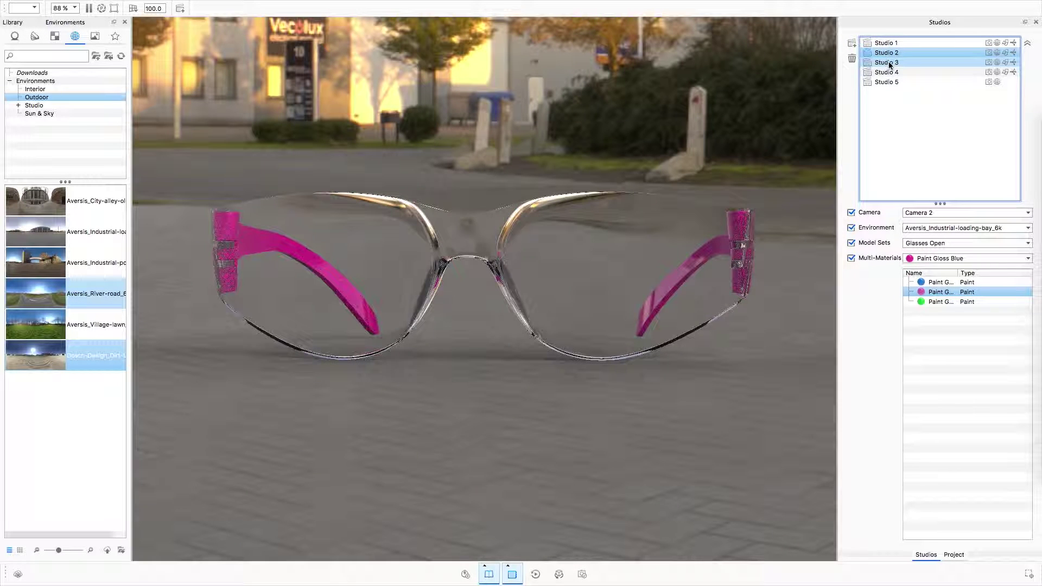
left_click(890, 64)
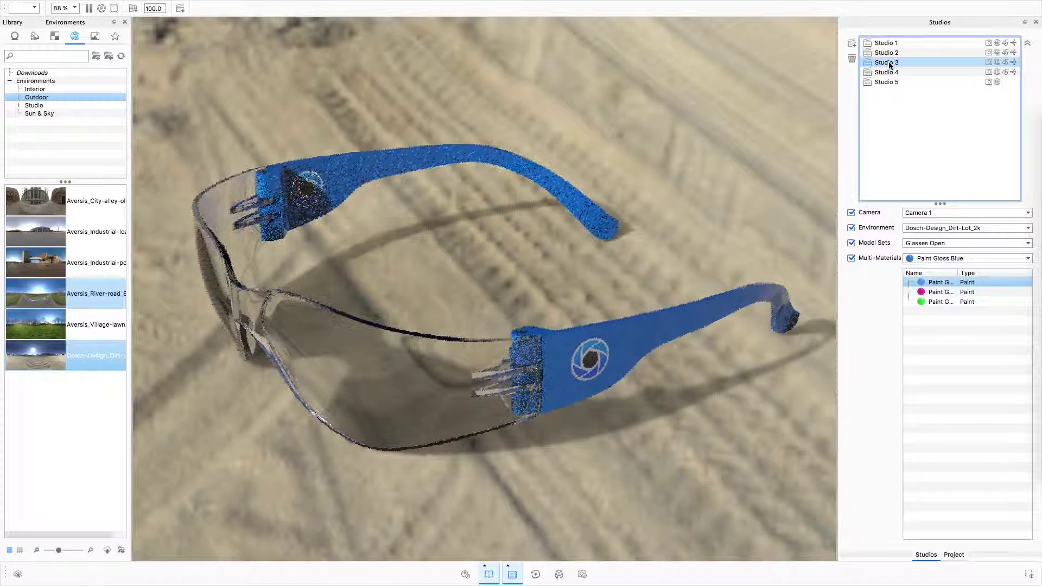
left_click(887, 72)
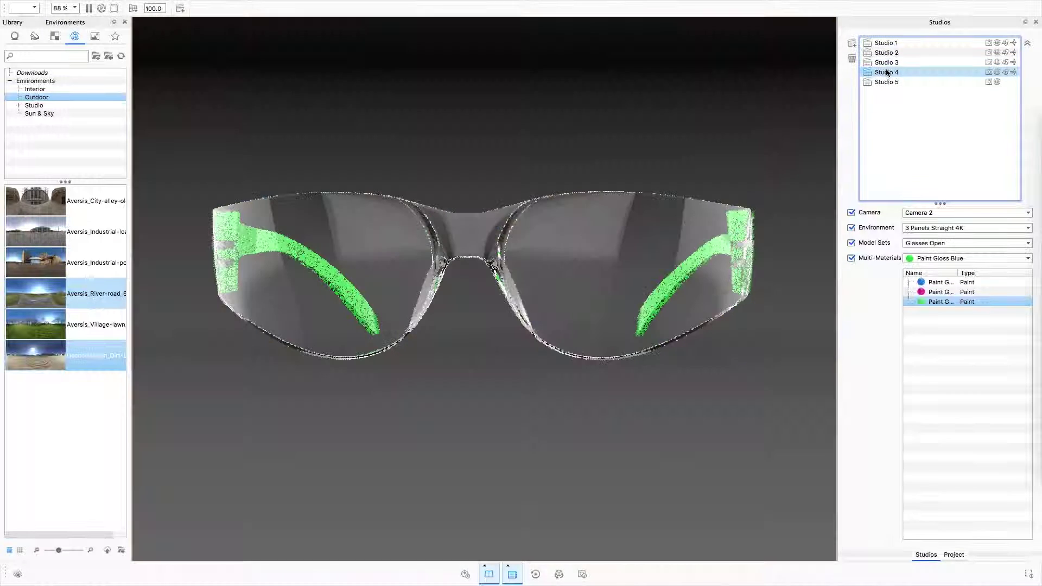
- Activate Studio 5 and set its camera to Camera 2
left_click(885, 82)
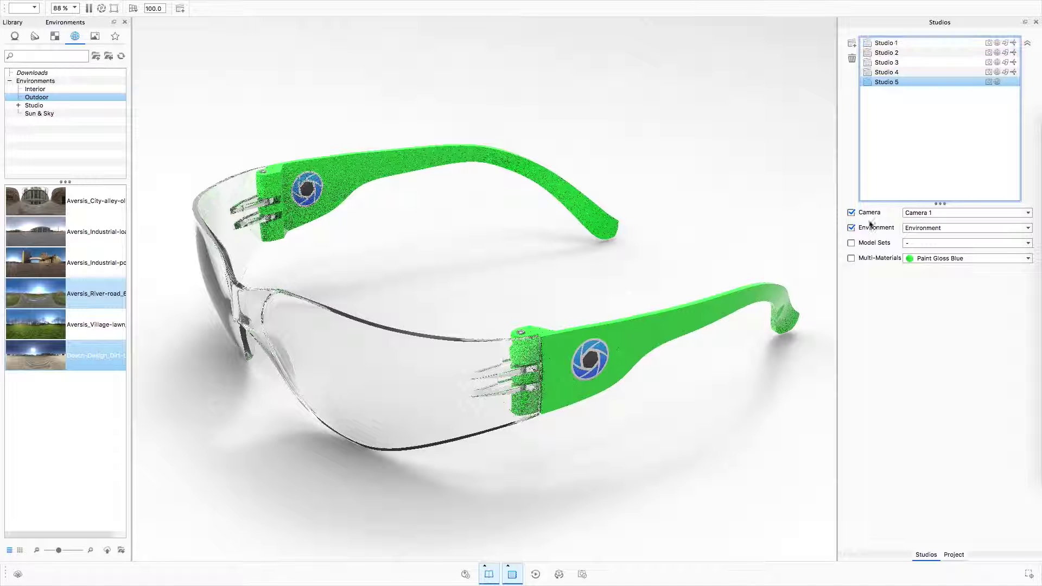
left_click(923, 214)
left_click(921, 227)
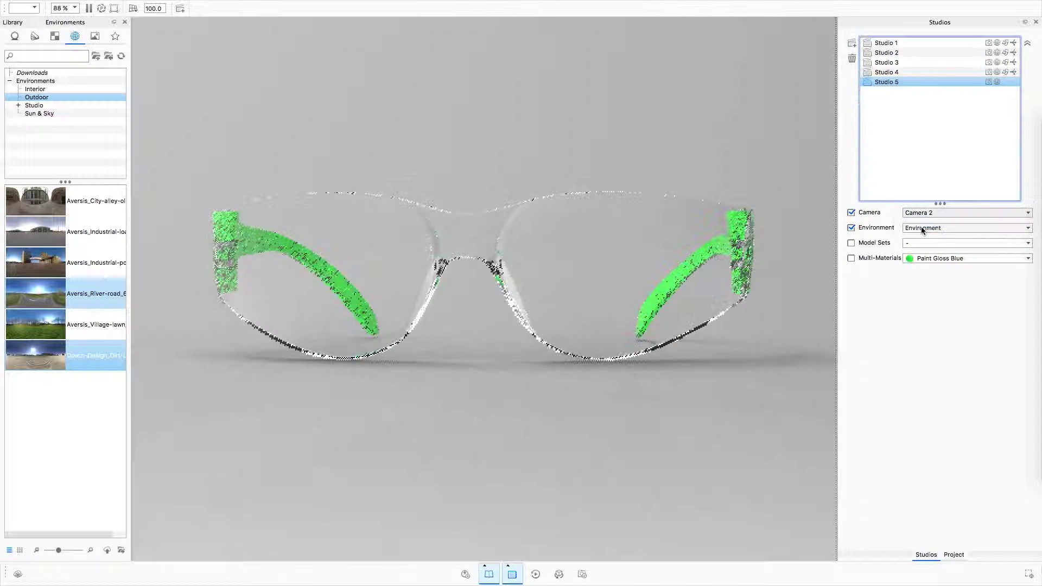
- Try the 3 Panels Straight 4K and Aversis_Industrial-loading-bay_6k environments in Studio 5, settling on Environment Edited
left_click(921, 226)
left_click(920, 229)
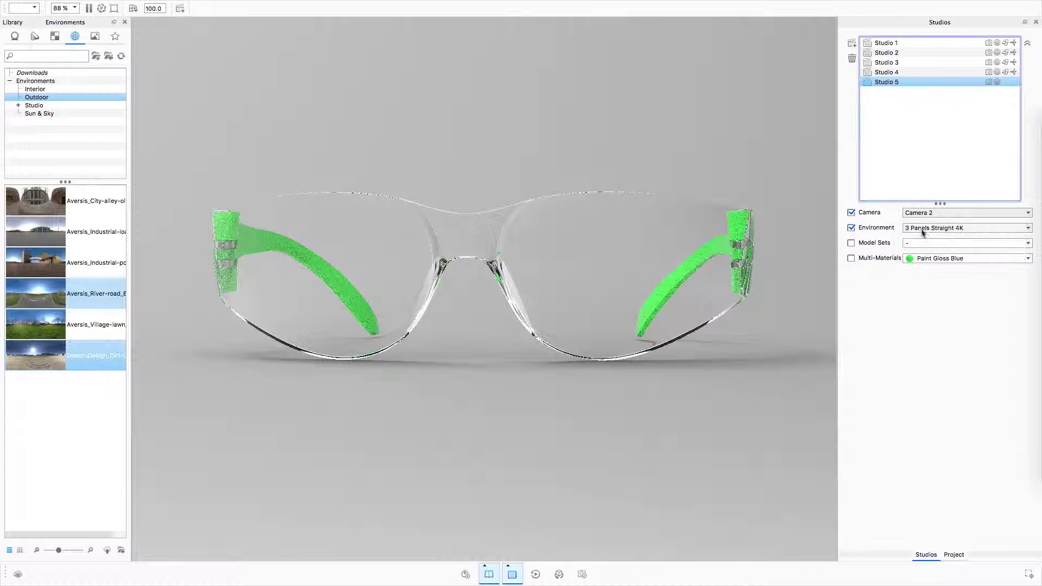
left_click(920, 228)
left_click(920, 229)
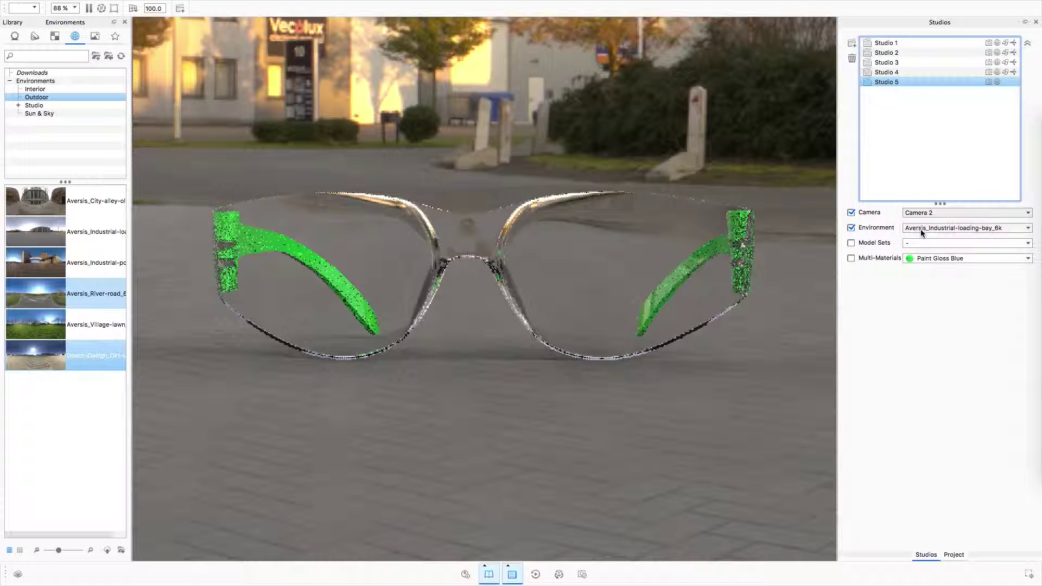
left_click(920, 229)
left_click(922, 251)
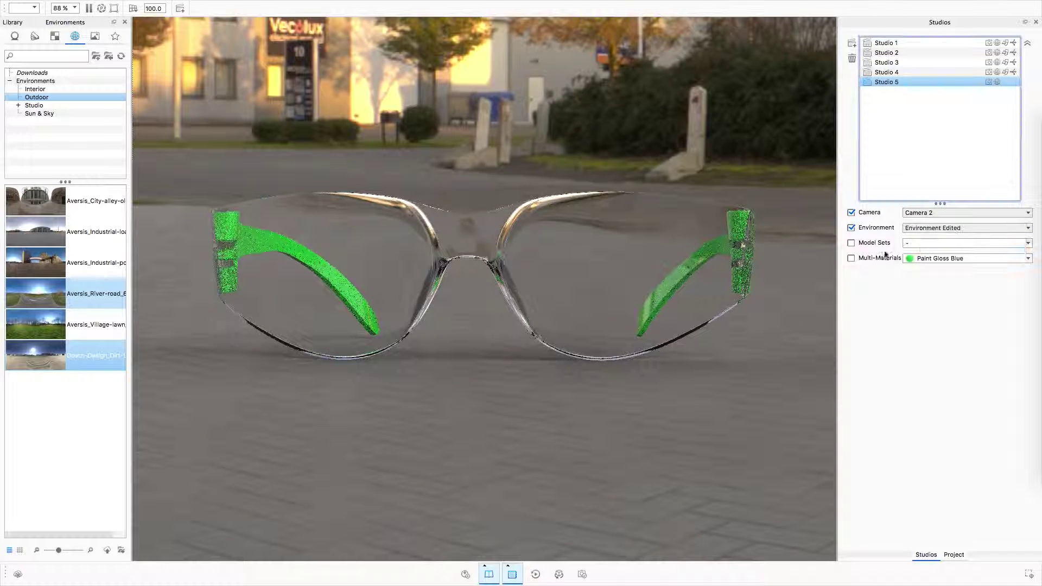
- Enable a model set for Studio 5 and set it to Closed
left_click(851, 244)
left_click(930, 241)
left_click(926, 270)
left_click(924, 264)
- Enable the Paint Gloss Blue multi-material for Studio 5 and cycle through its blue and pink paints, ending on green
left_click(851, 259)
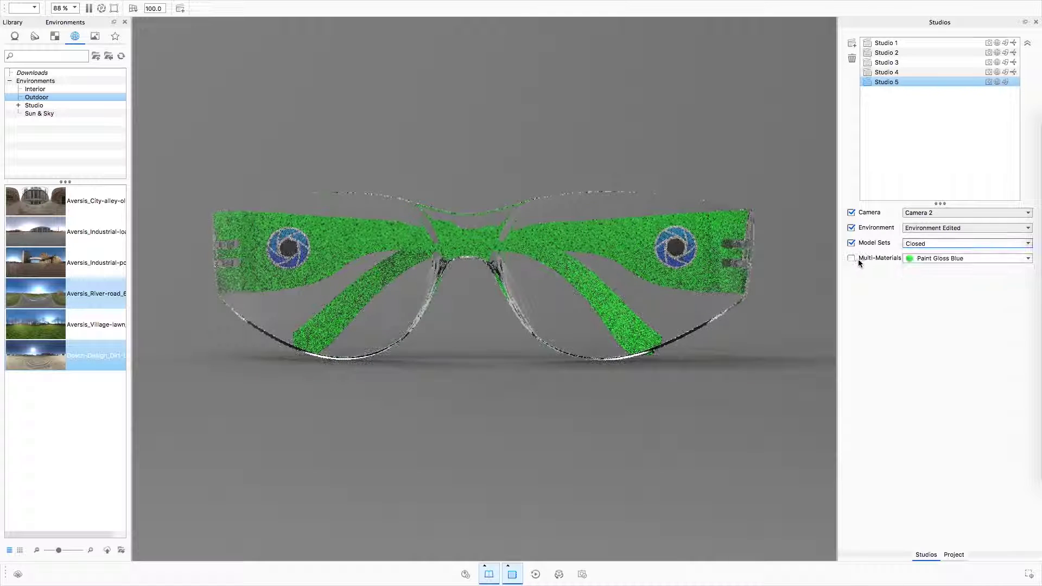
left_click(934, 282)
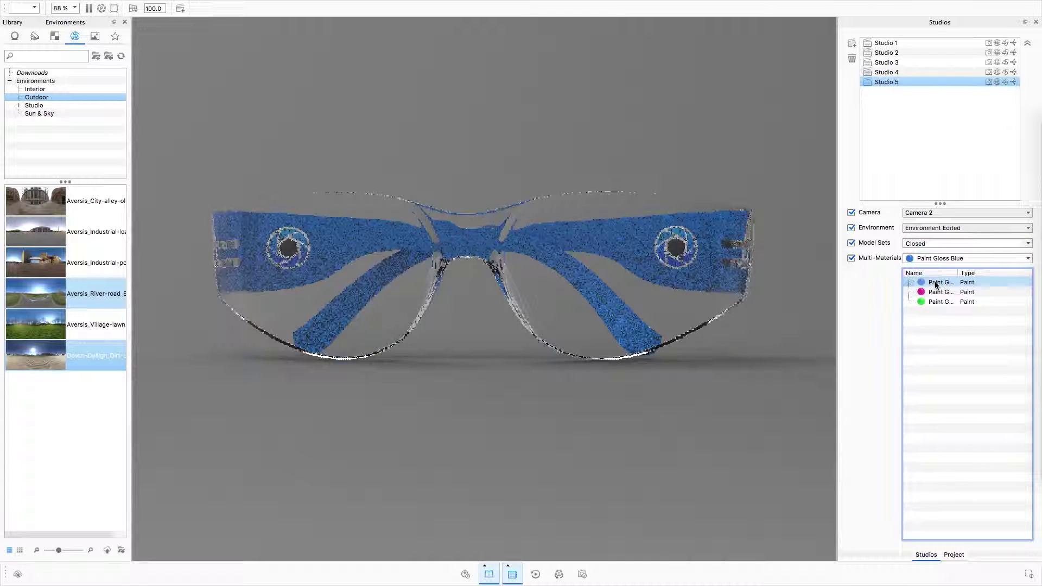
left_click(934, 293)
left_click(937, 302)
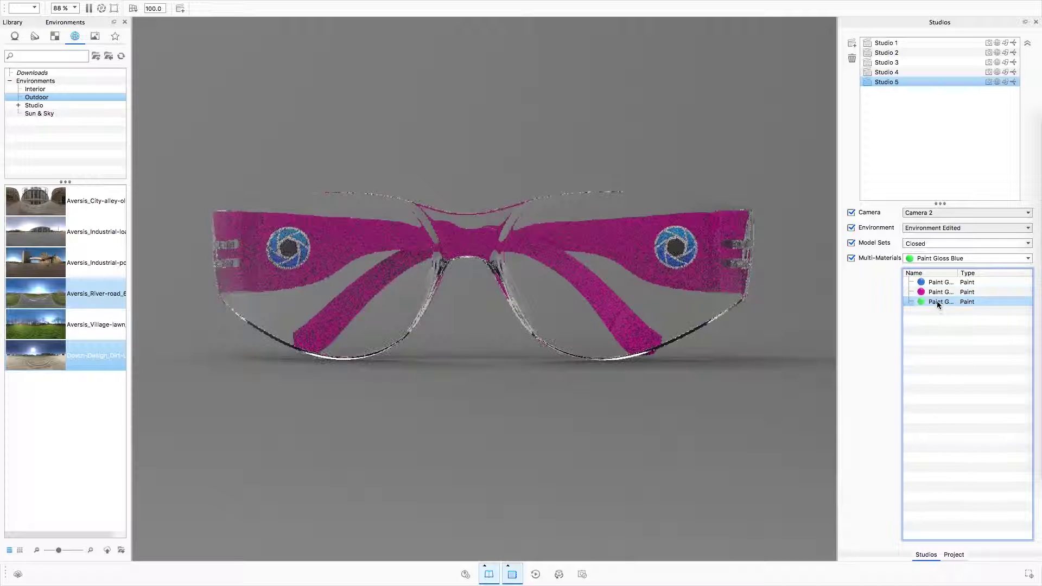
left_click(908, 126)
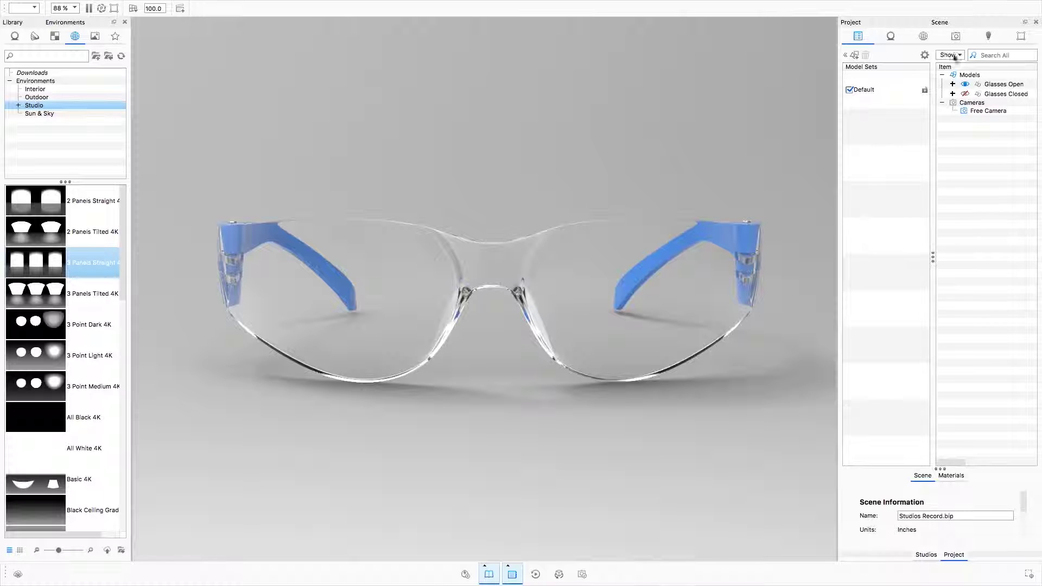
- Add a camera, orbit it to a three-quarter view of the glasses at about -147° azimuth and 24° inclination, and save it
left_click(953, 37)
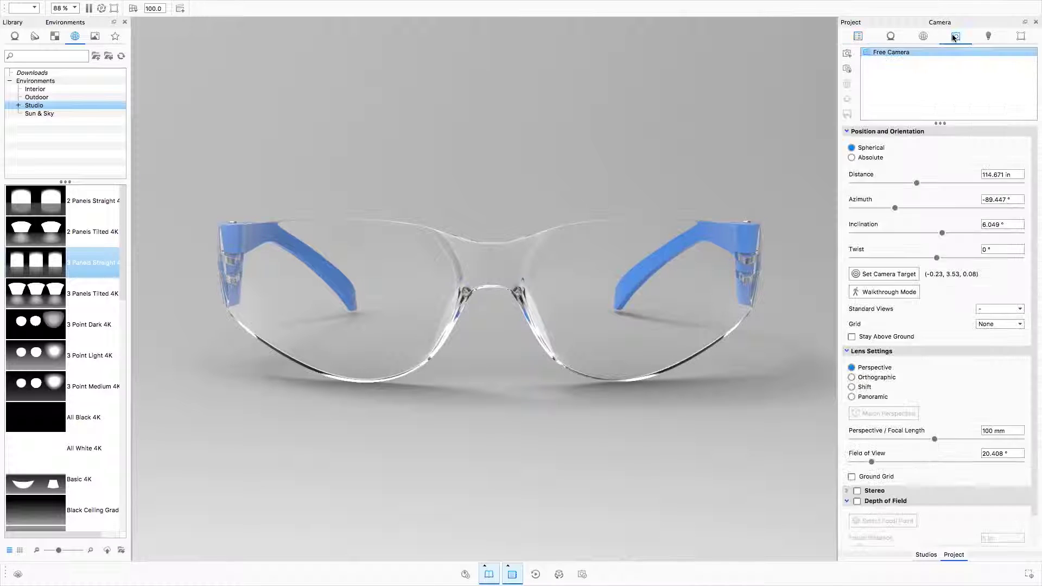
left_click(847, 55)
left_click_drag(663, 165, 449, 221)
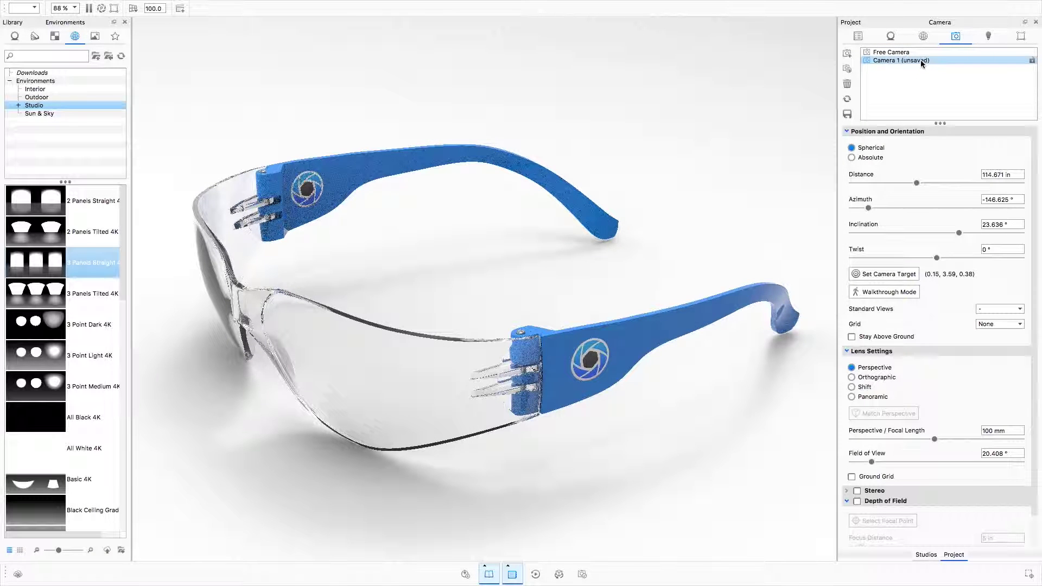
left_click(847, 114)
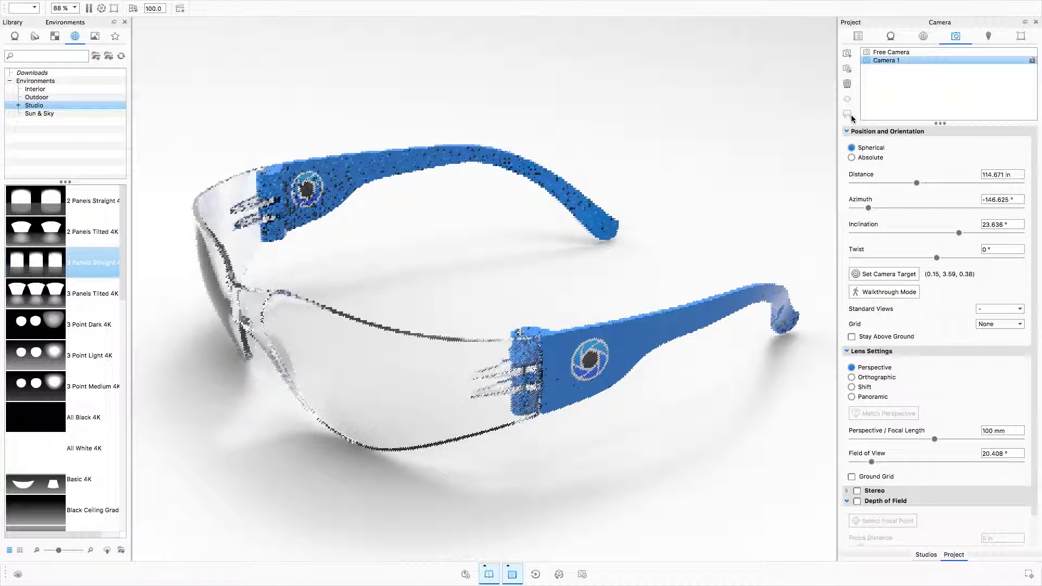
- Add a second camera, orbit it to a head-on front view of the glasses, and save it
left_click(851, 54)
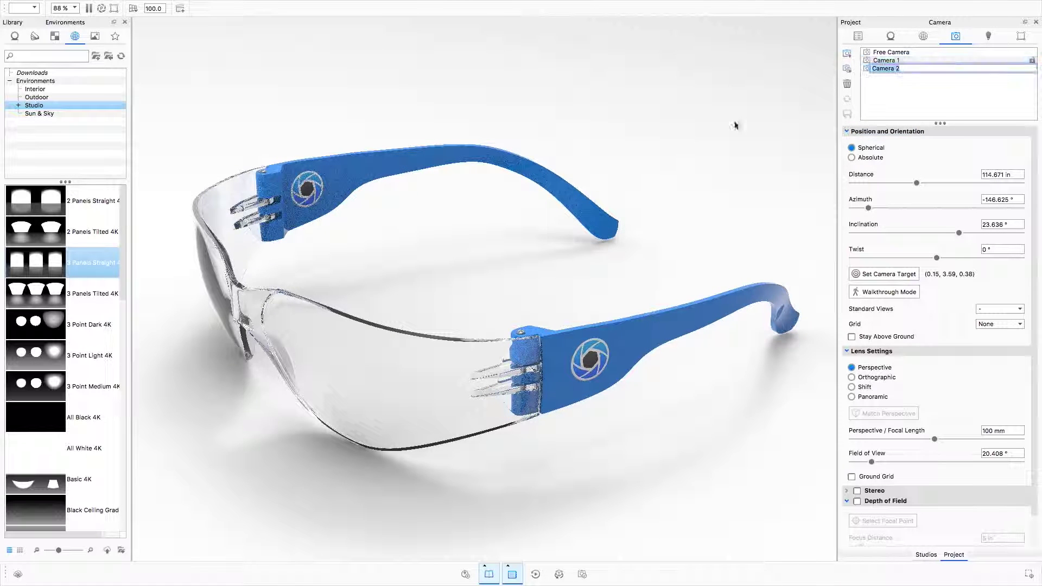
left_click_drag(739, 132, 734, 202)
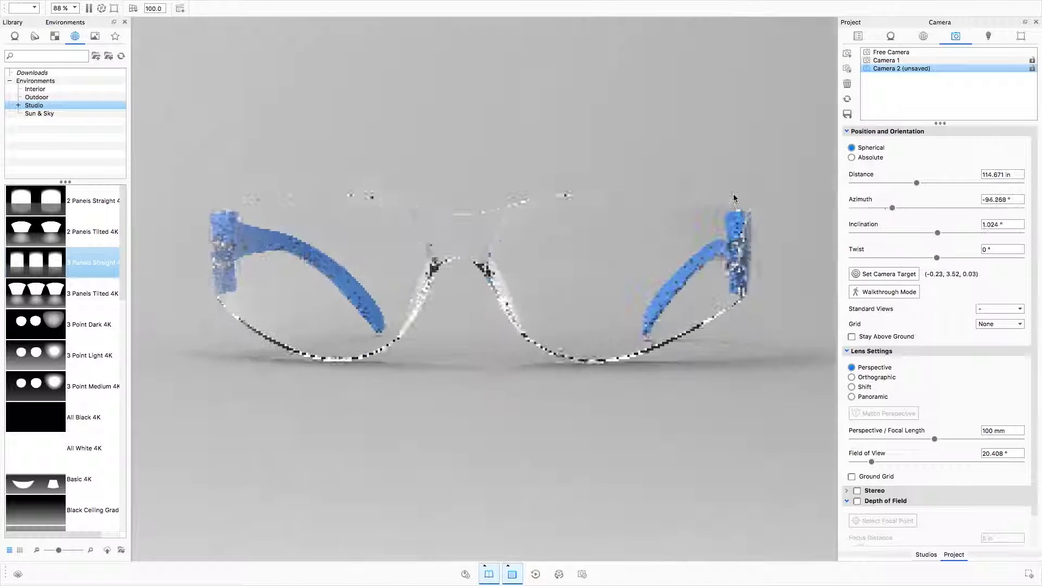
left_click(848, 114)
- Switch between Camera 1 and Camera 2 to compare their views, leaving Camera 1 active
left_click(920, 60)
left_click(915, 68)
left_click(915, 61)
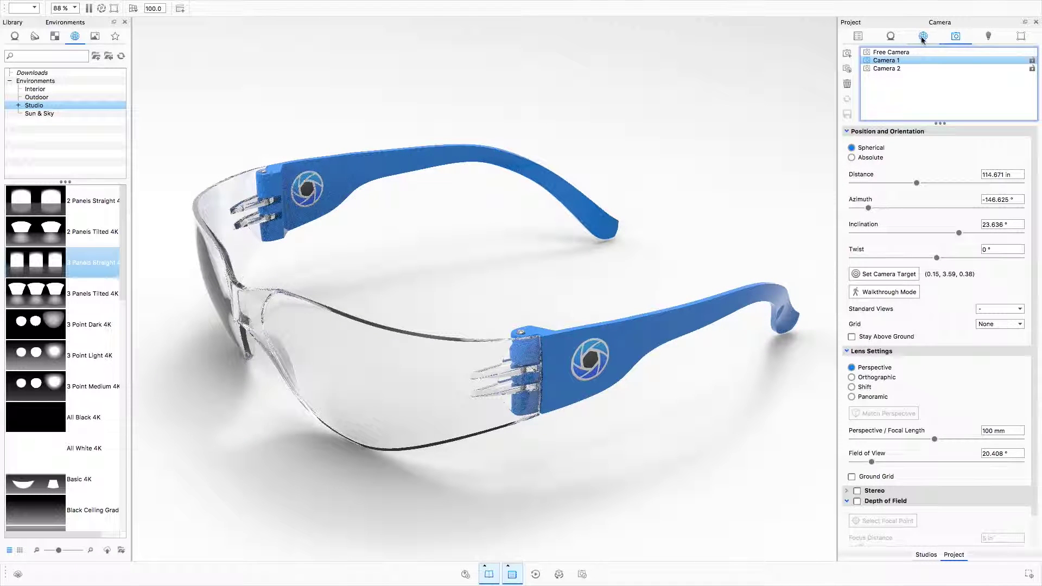
- Add the 3 Panels Straight 4K studio and Aversis_Industrial-loading-bay_6k outdoor environments from the library to the project's environment list
left_click(923, 38)
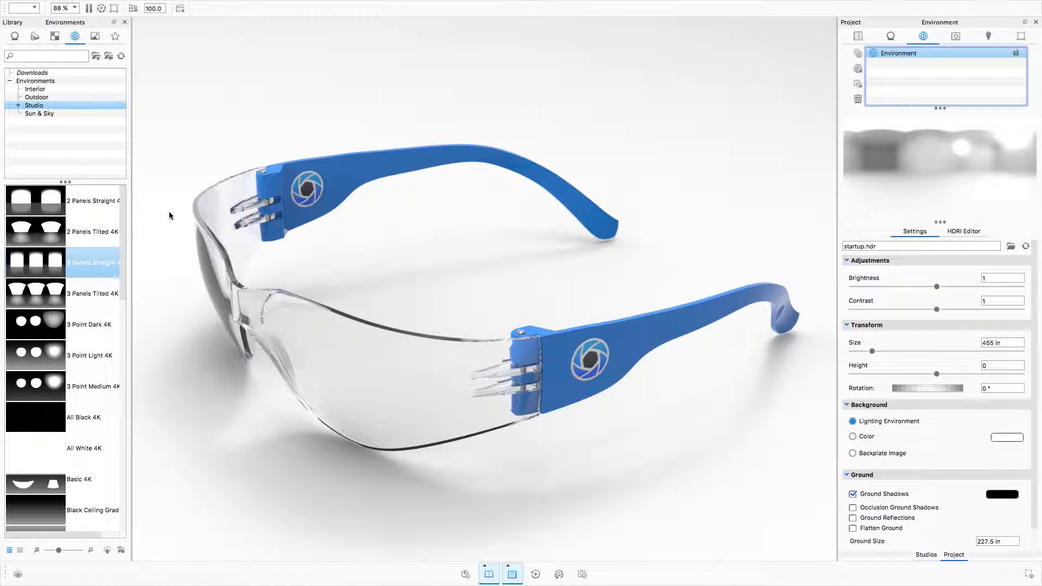
left_click_drag(87, 262, 885, 75)
left_click(48, 98)
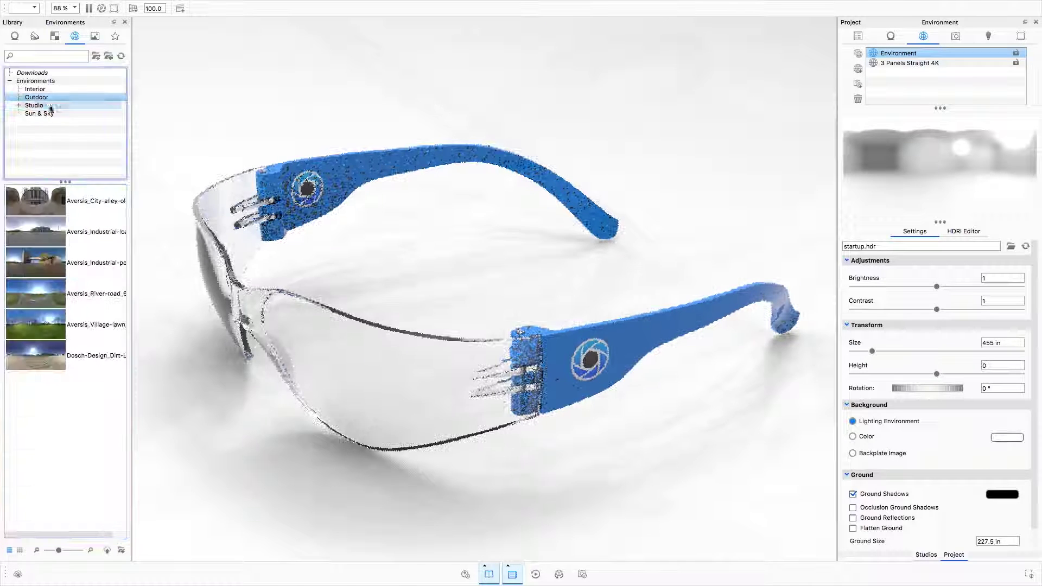
left_click_drag(43, 223, 898, 85)
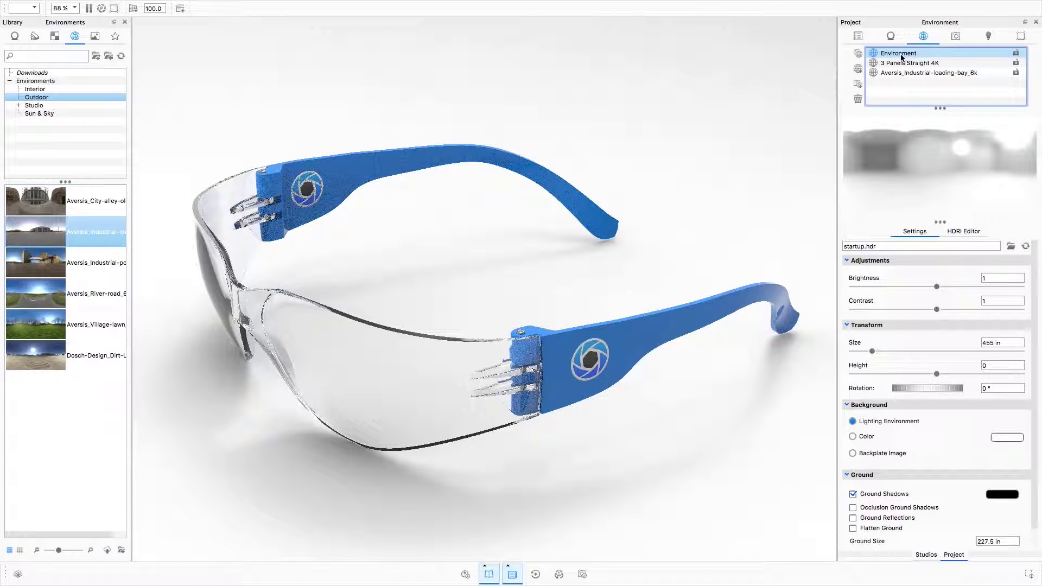
- Add a new environment, lower its brightness to 0.426 and rename it Environment Edited
left_click(858, 53)
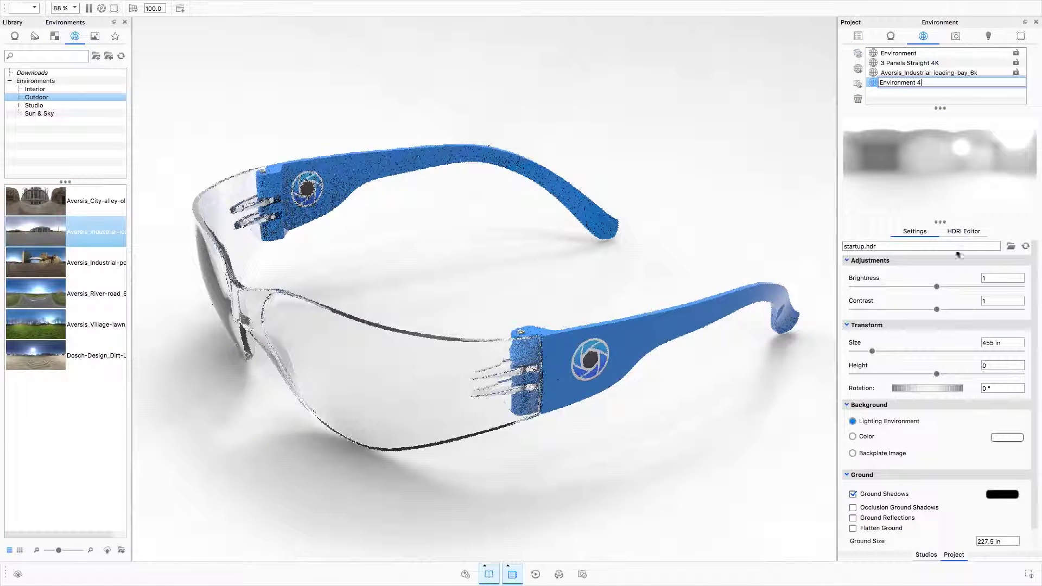
left_click_drag(936, 286, 888, 287)
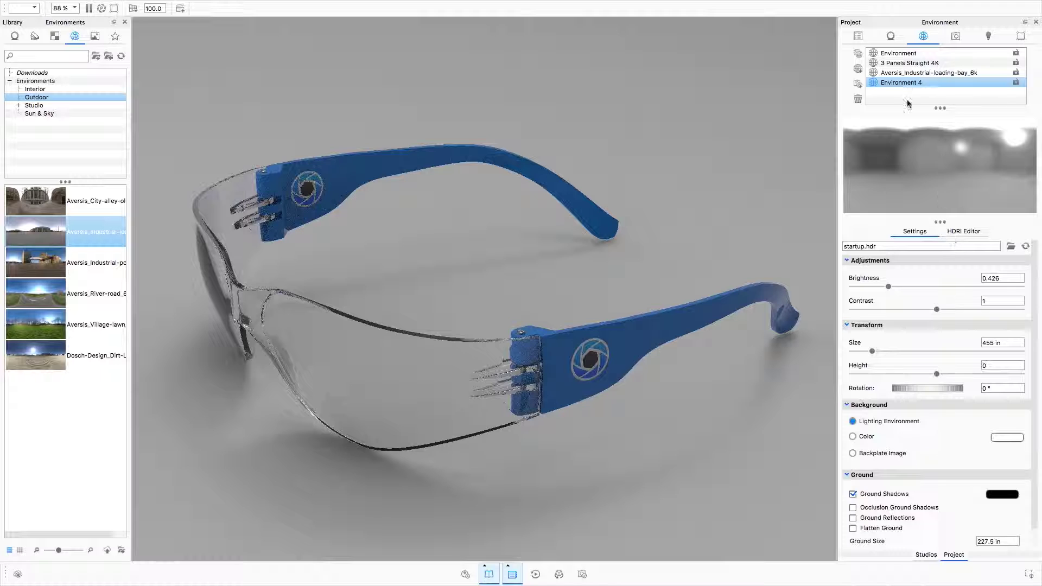
left_click(902, 83)
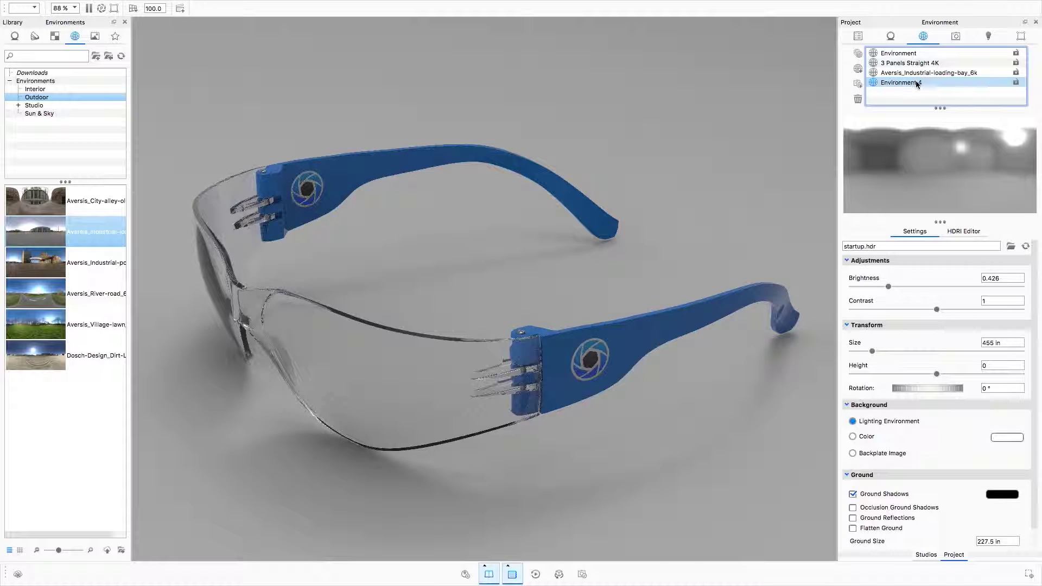
left_click(917, 83)
type("Edited")
key("Return")
- Preview the Aversis_Industrial-loading-bay_6k and 3 Panels Straight 4K environments, then make the original Environment active
left_click(922, 72)
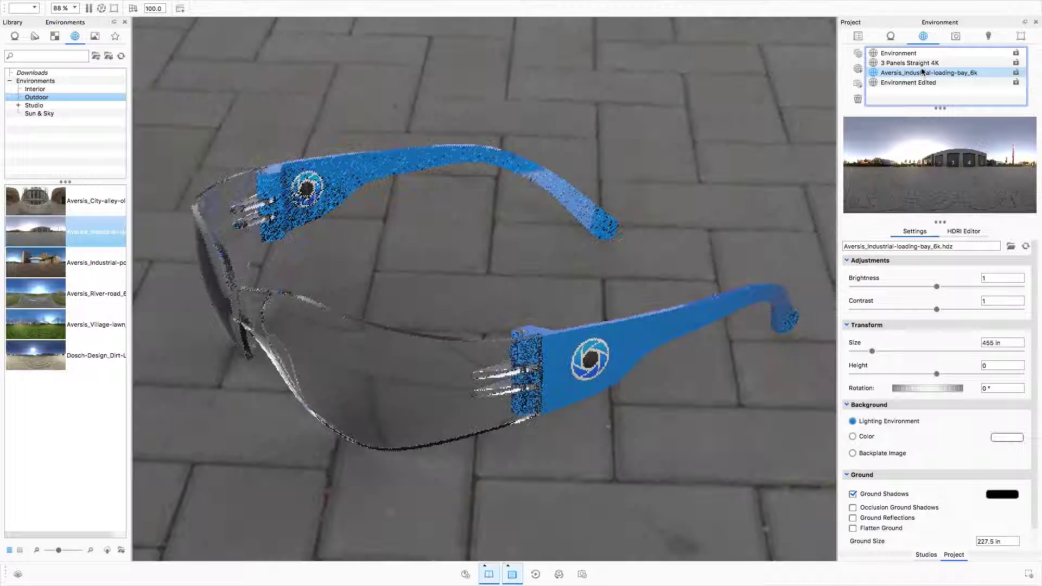
left_click(916, 63)
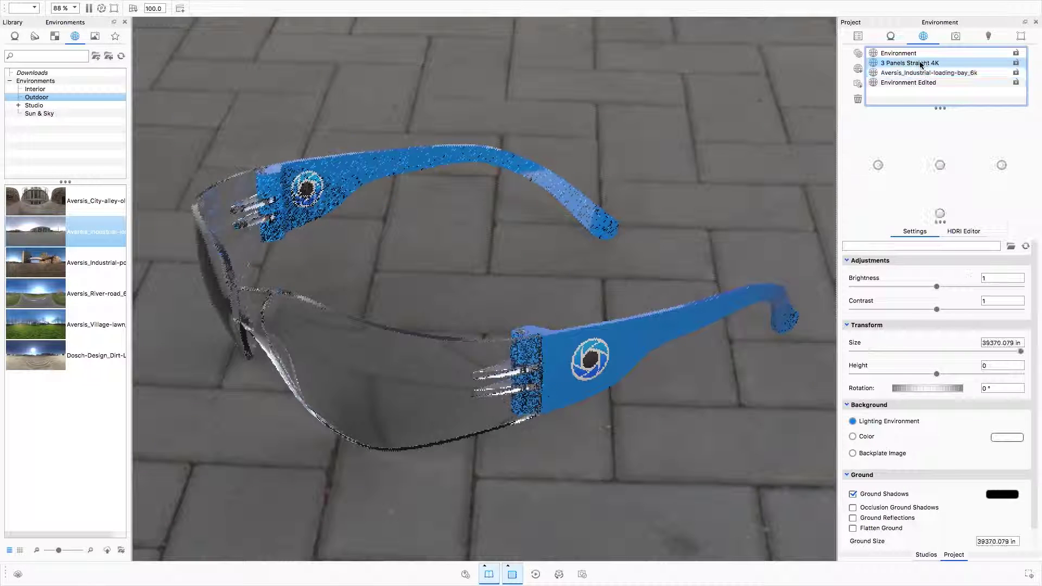
left_click(918, 53)
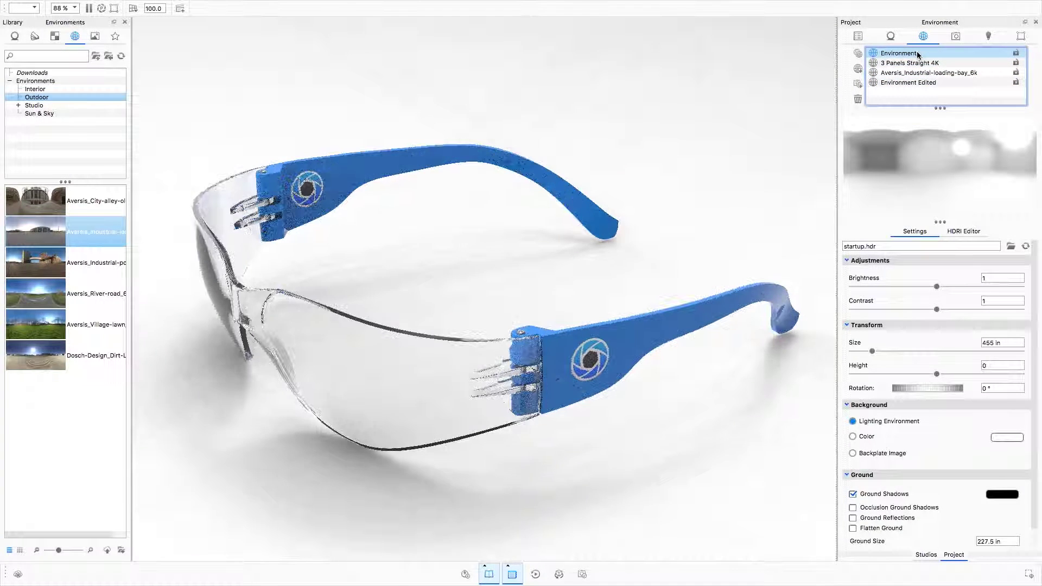
- Show the Glasses Closed model in the scene and hide it again
left_click(857, 36)
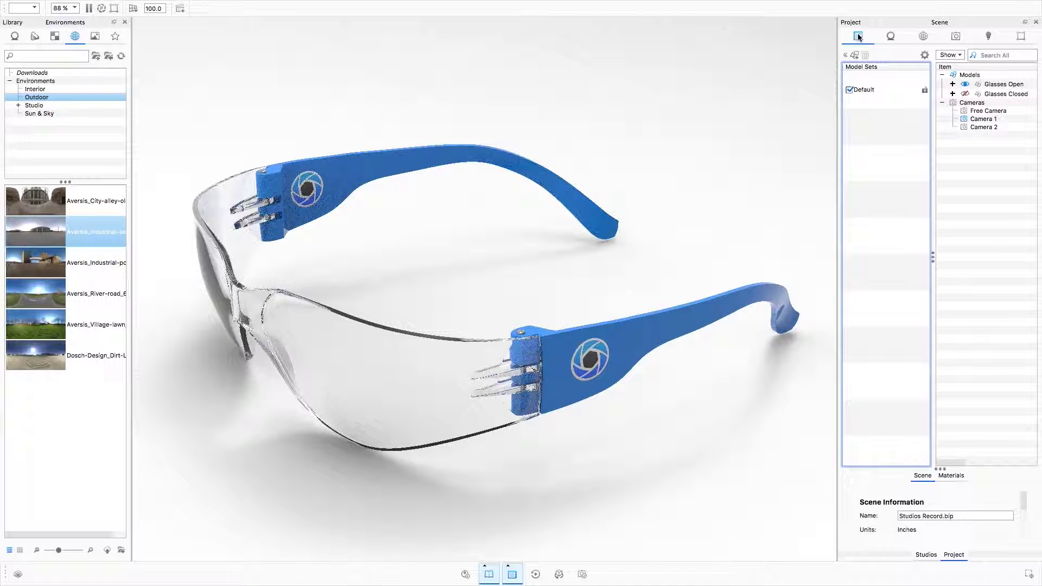
left_click(950, 94)
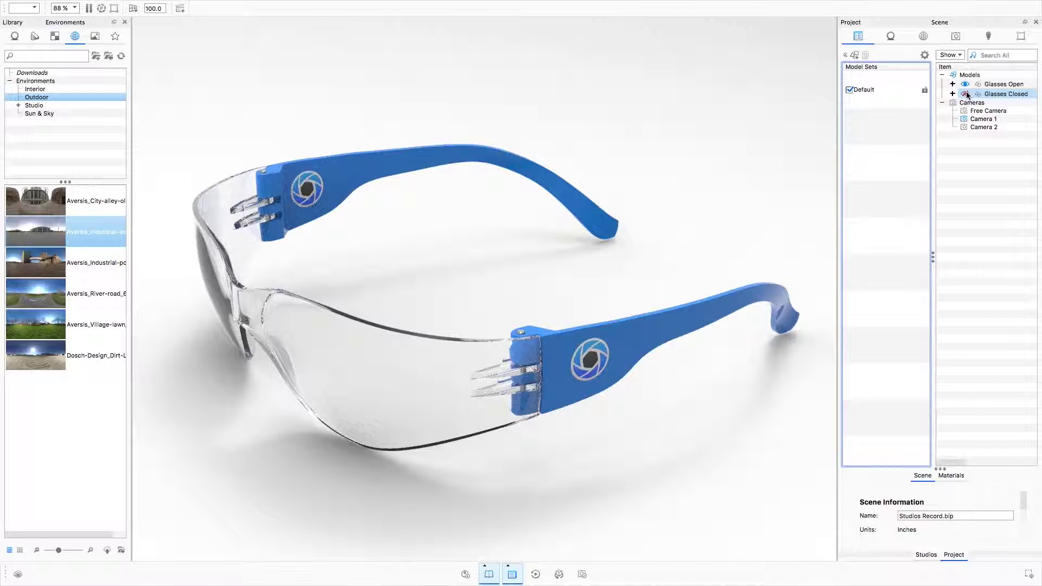
left_click(965, 94)
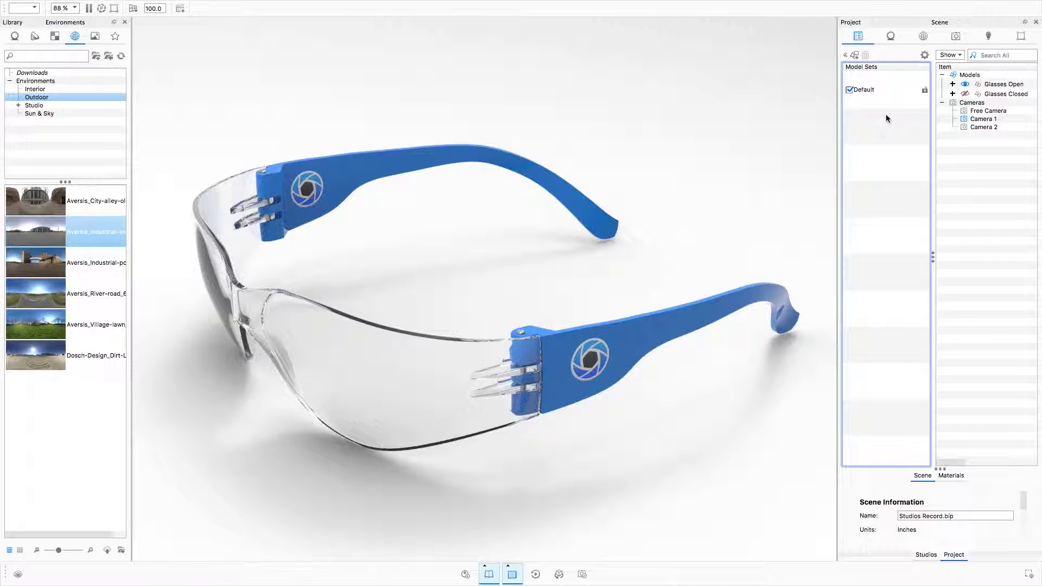
left_click(878, 91)
left_click(965, 94)
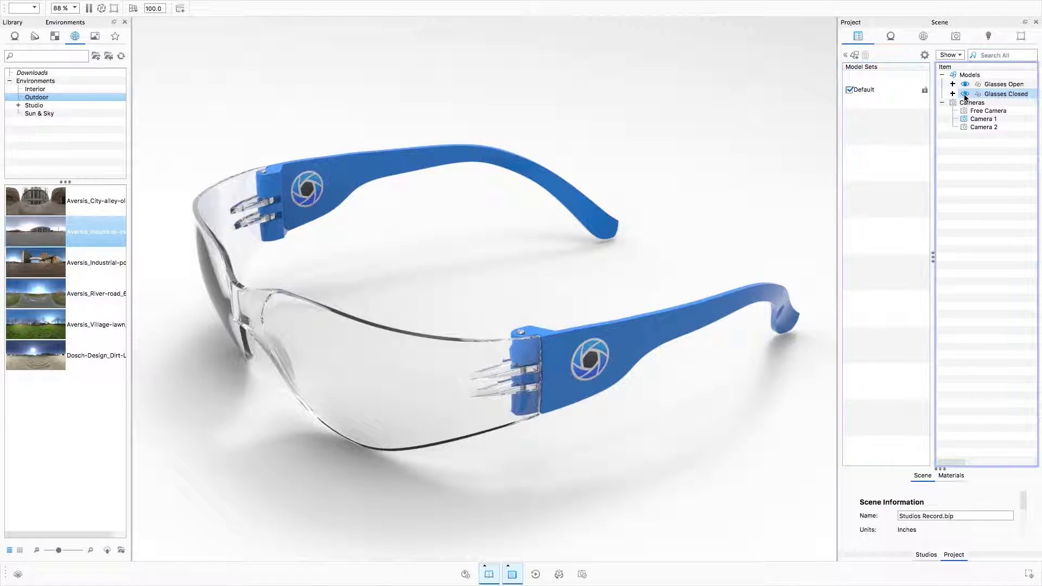
left_click(965, 94)
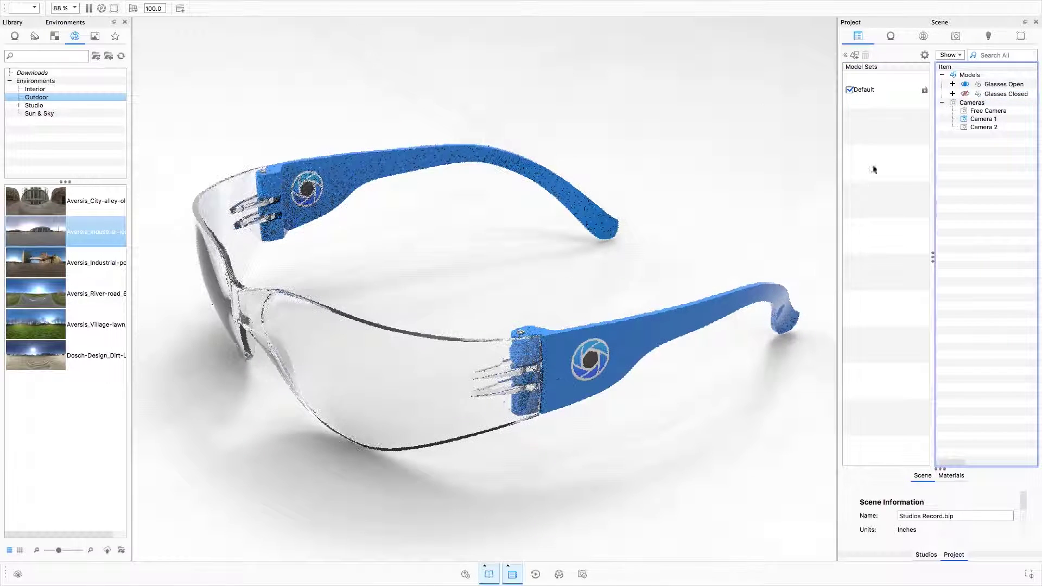
- Add a model set named Glasses Open with Always Visible off, containing only the Glasses Open model
right_click(877, 109)
left_click(877, 109)
right_click(877, 110)
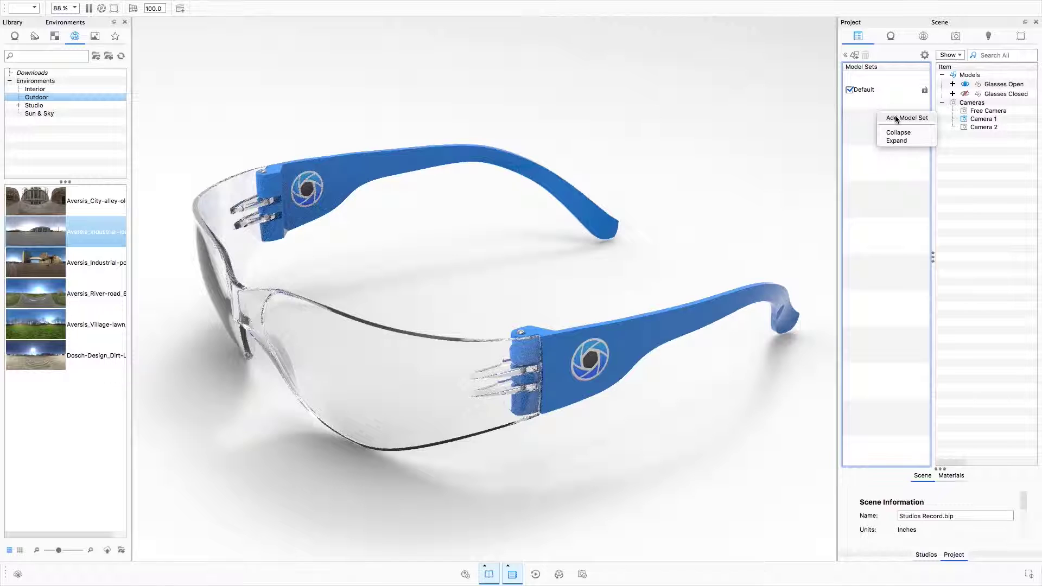
left_click(874, 117)
right_click(875, 117)
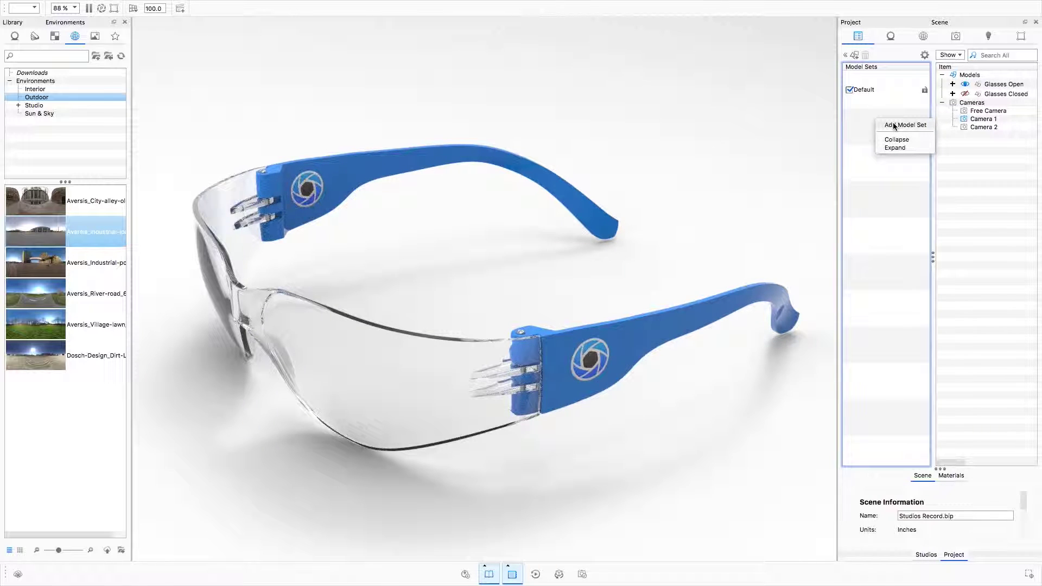
left_click(894, 126)
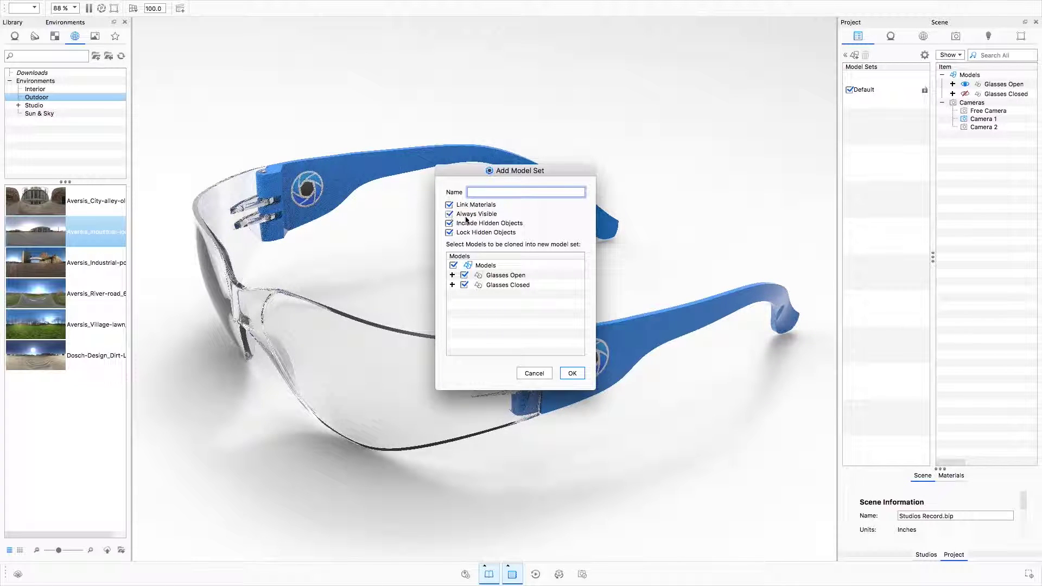
left_click(448, 215)
type("Open")
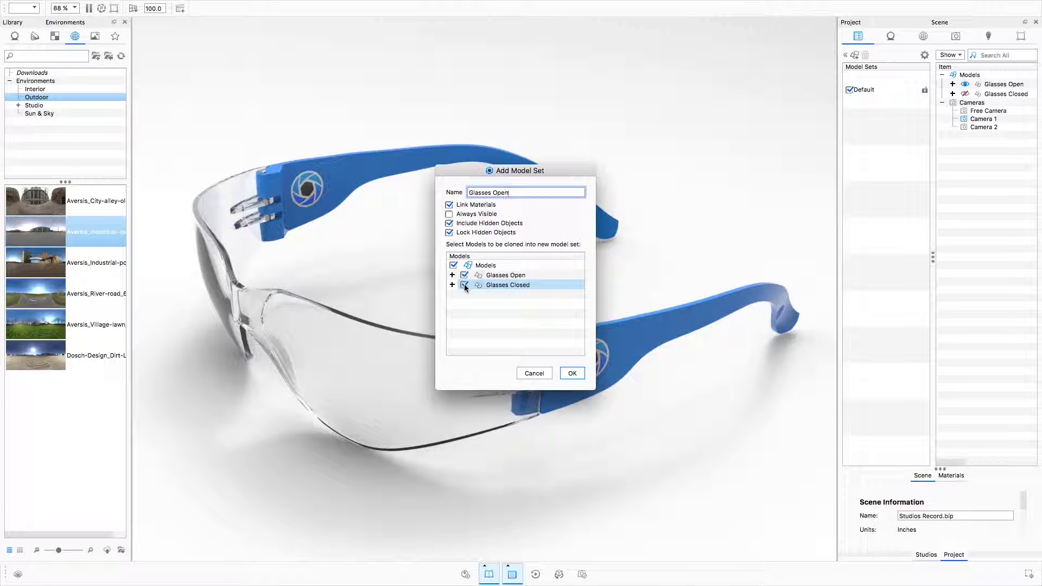
left_click(464, 284)
left_click(572, 372)
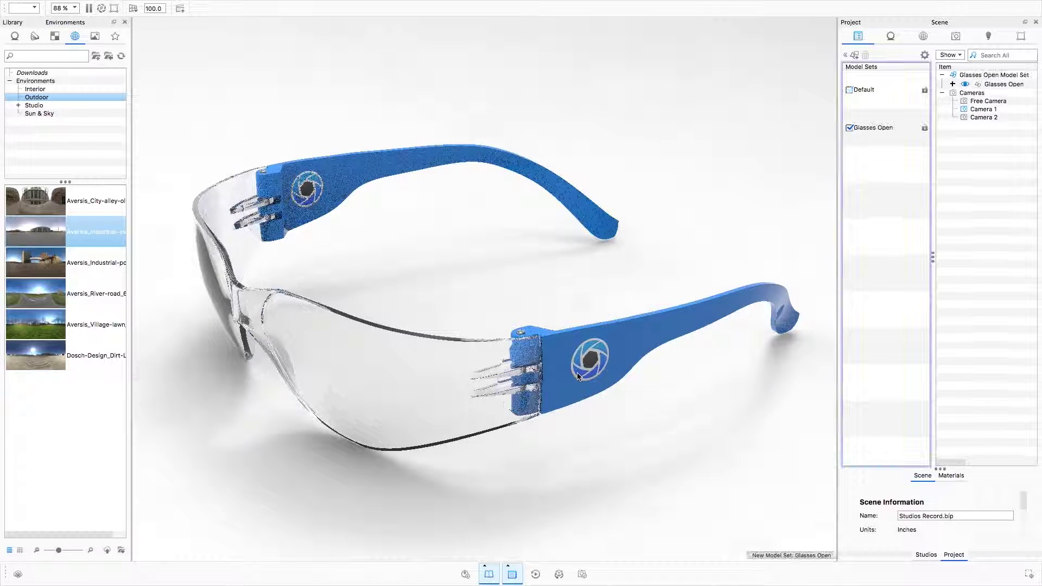
- Add a model set named Closed from the Default set containing only the Glasses Closed model, and reactivate the Glasses Open set
left_click(887, 135)
left_click(850, 90)
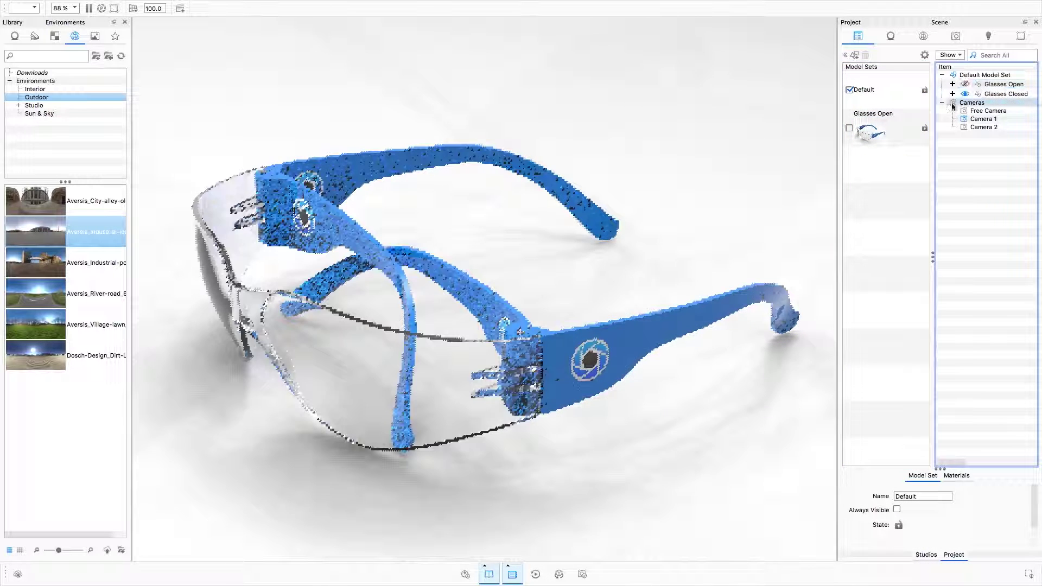
right_click(874, 167)
left_click(895, 172)
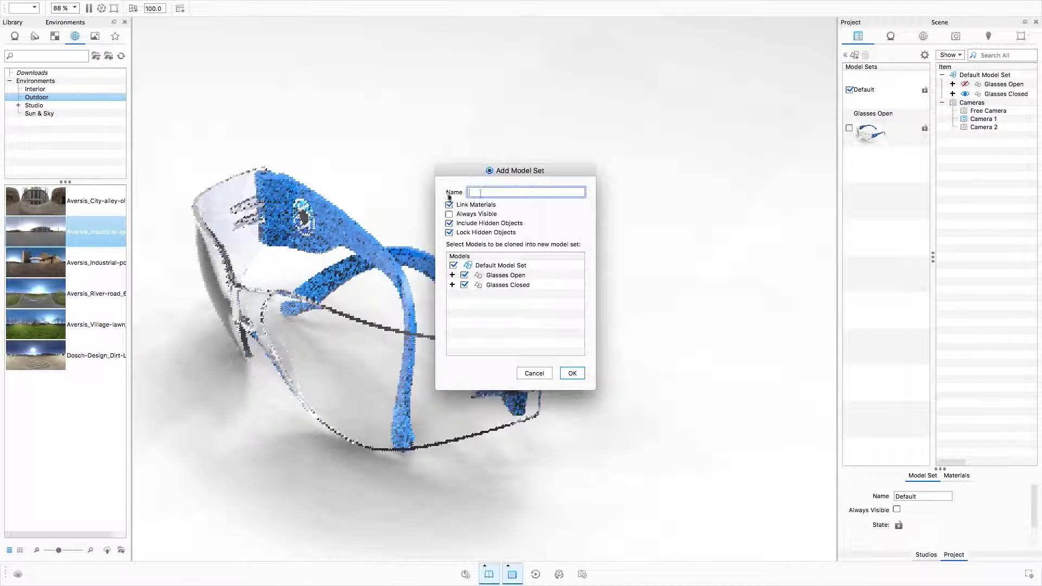
type("Closed")
left_click(464, 275)
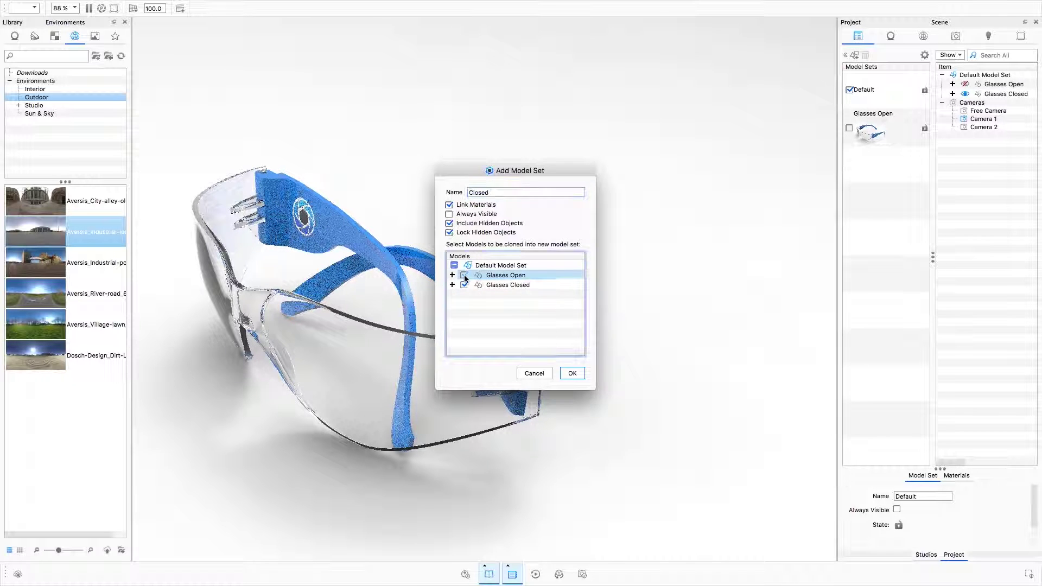
left_click(572, 372)
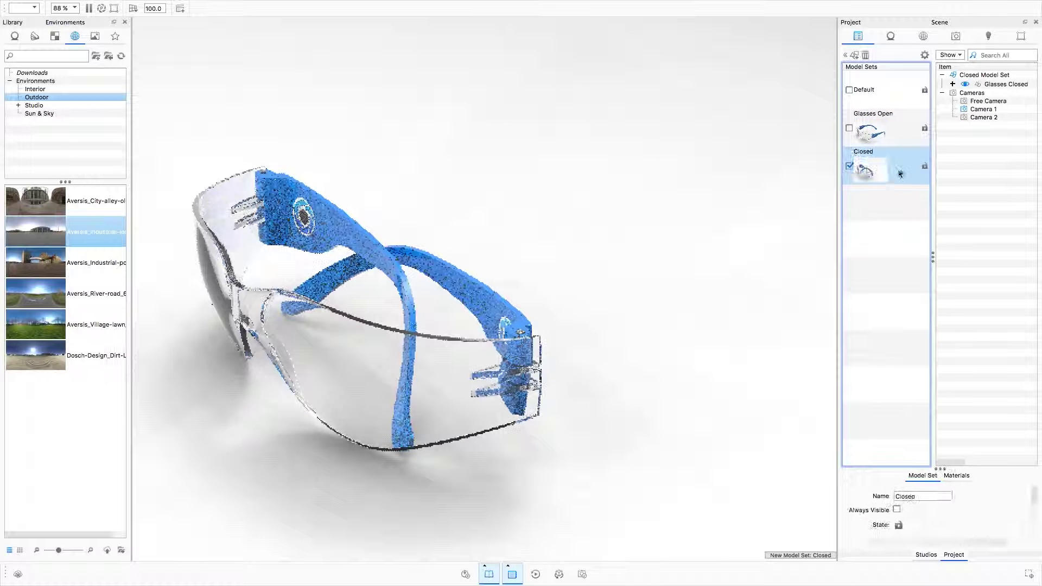
left_click(883, 133)
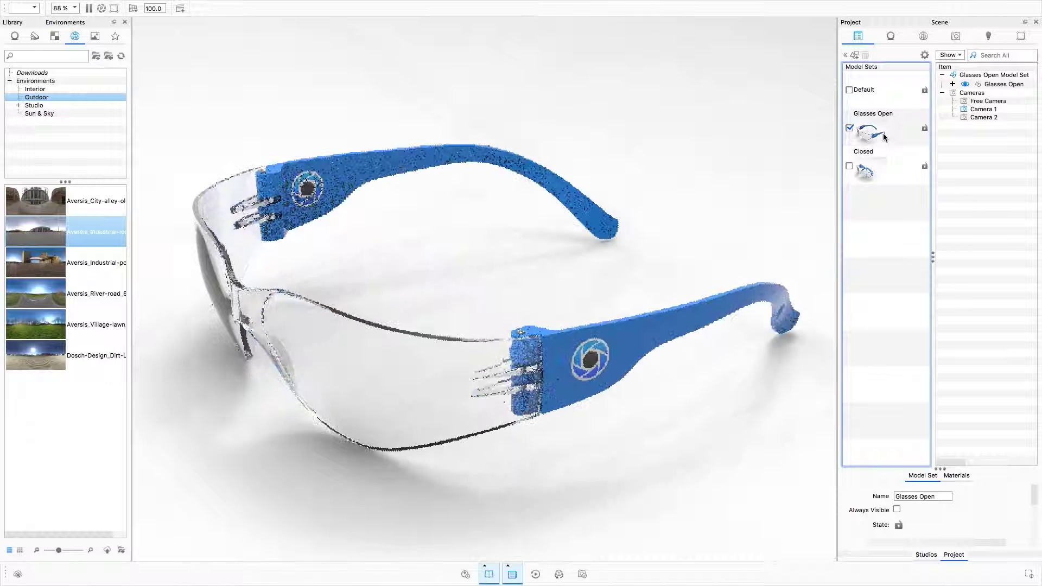
- Convert the glasses arms' Paint Gloss Blue into a multi-material and add a Plastic variation with a pink diffuse colour
double_click(677, 318)
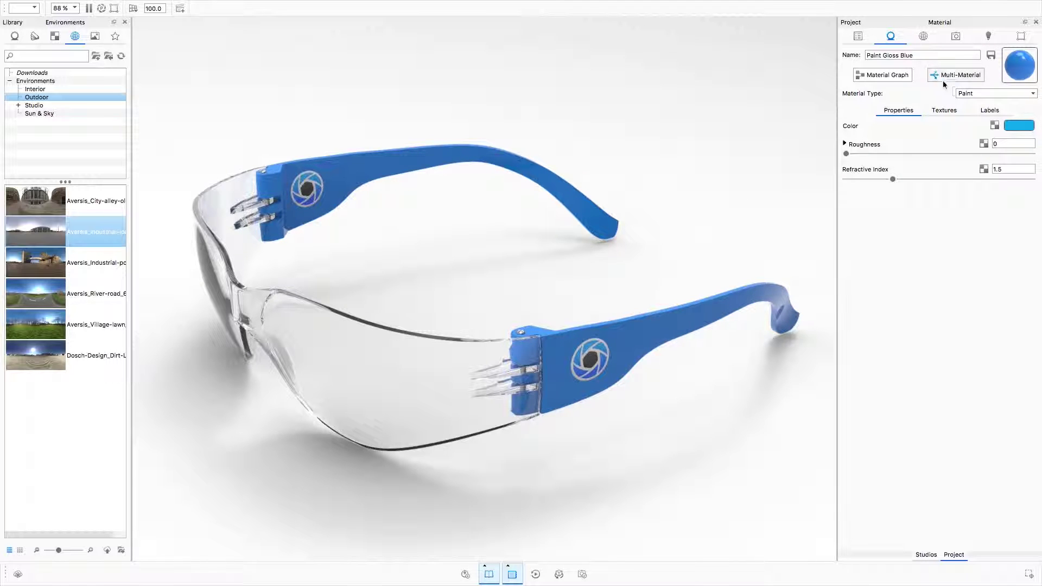
left_click(955, 74)
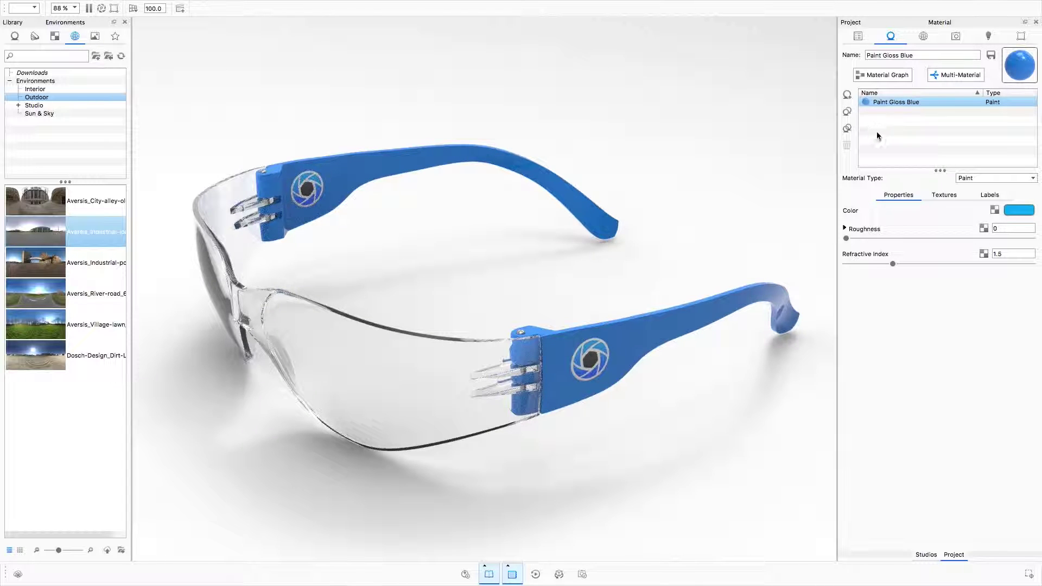
left_click(847, 97)
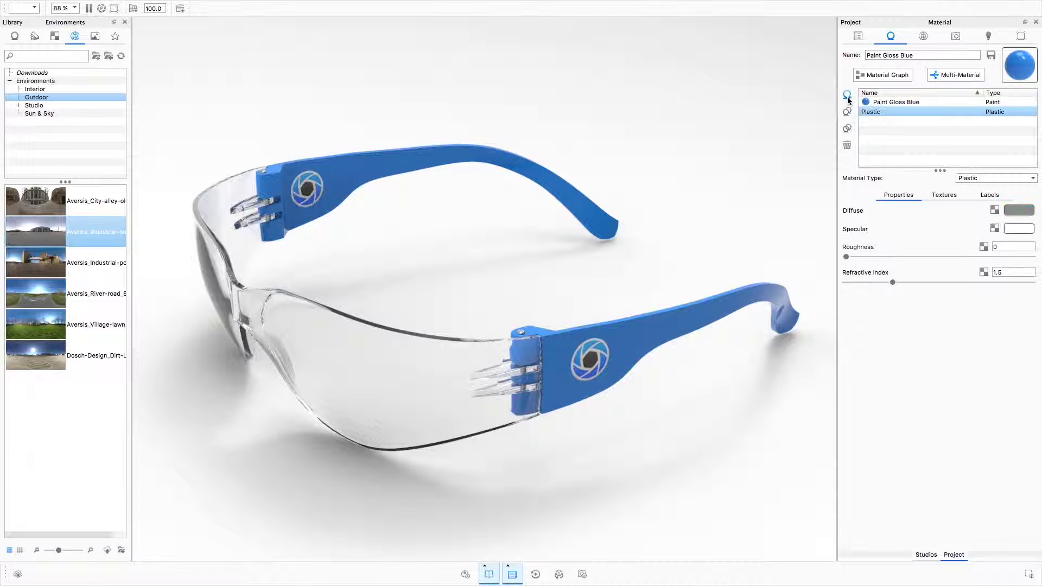
left_click(1019, 210)
left_click_drag(874, 70, 901, 36)
left_click(1024, 420)
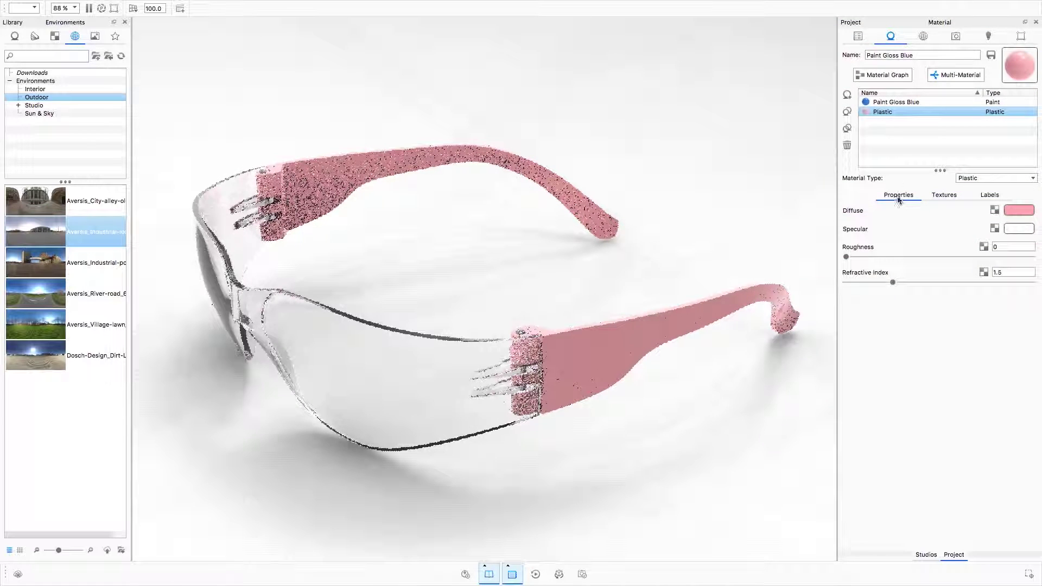
- Duplicate the Paint Gloss Blue variation in the multi-material and recolour the copy bright green
left_click(887, 102)
left_click(848, 111)
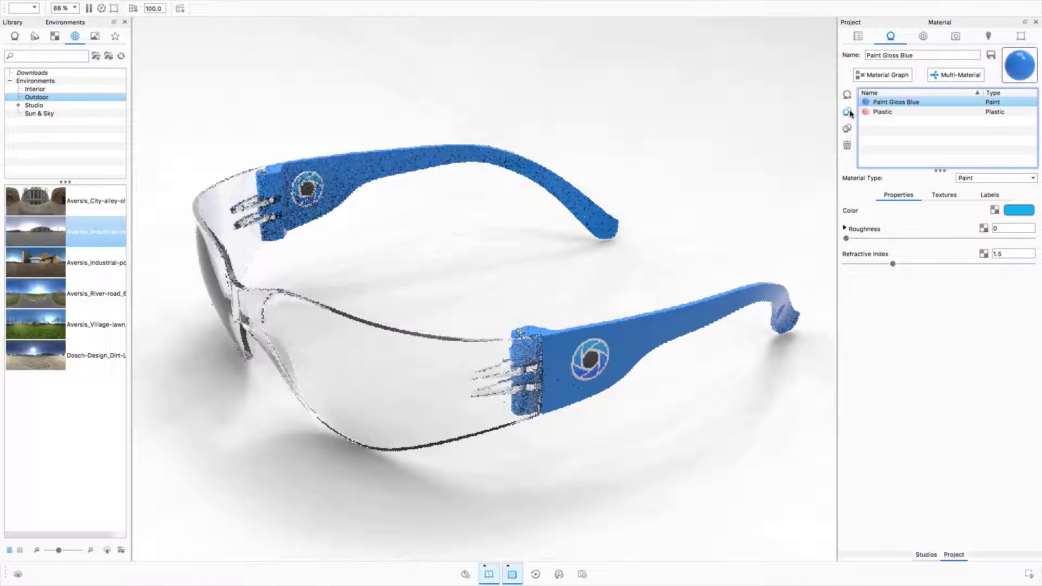
left_click(848, 112)
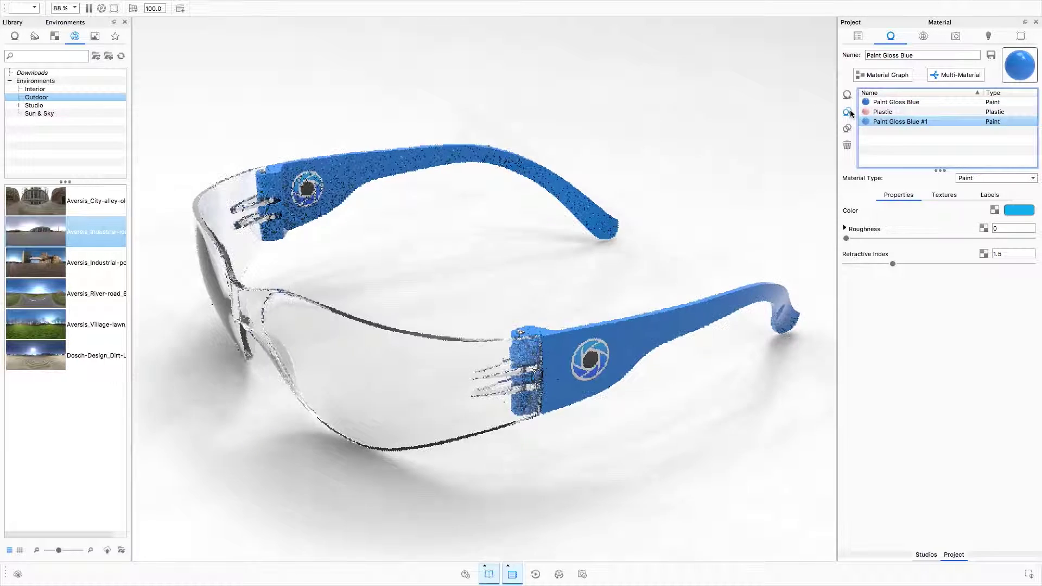
left_click(1025, 210)
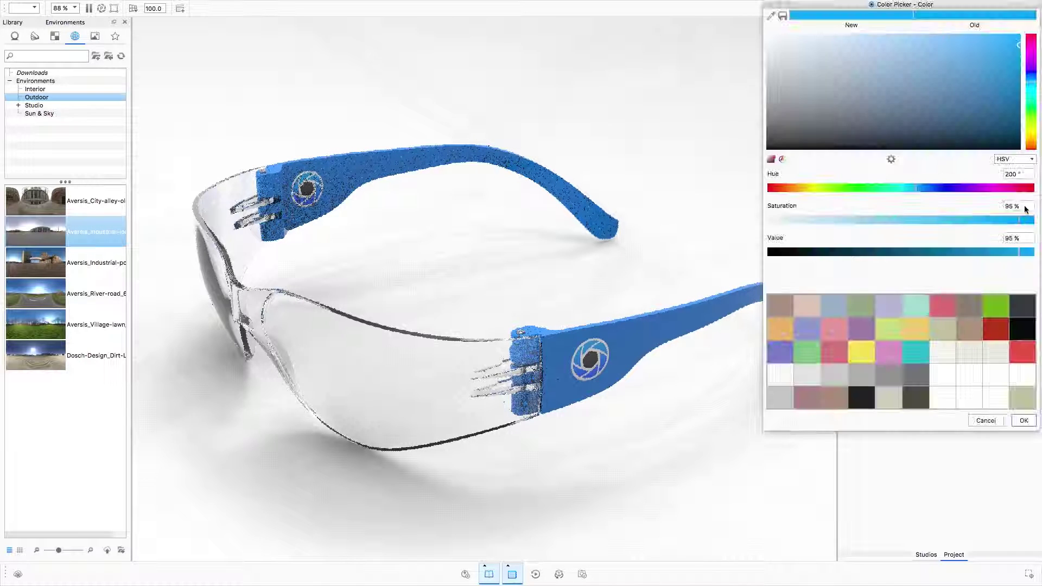
left_click(1030, 103)
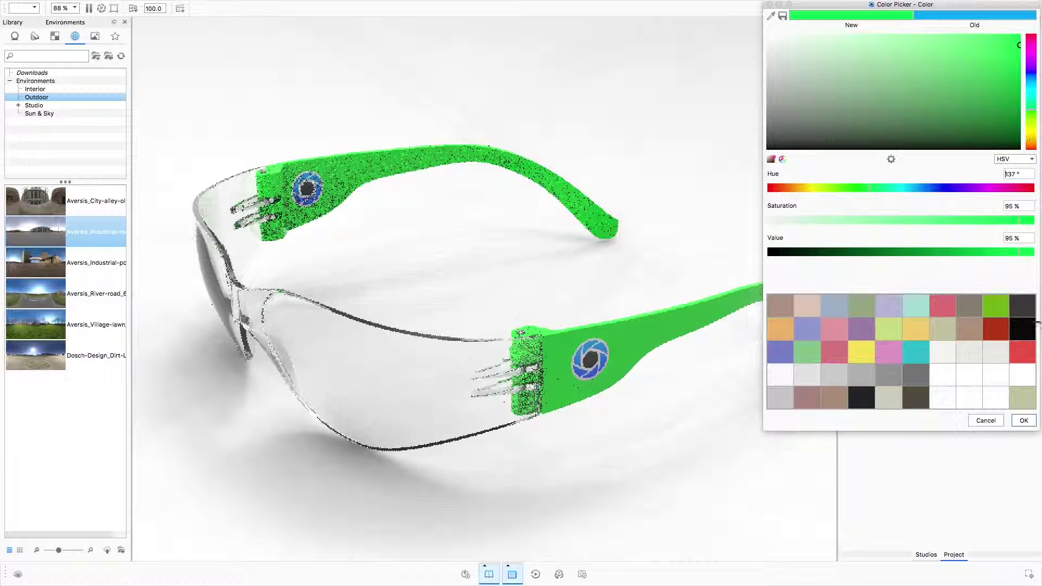
left_click(1023, 420)
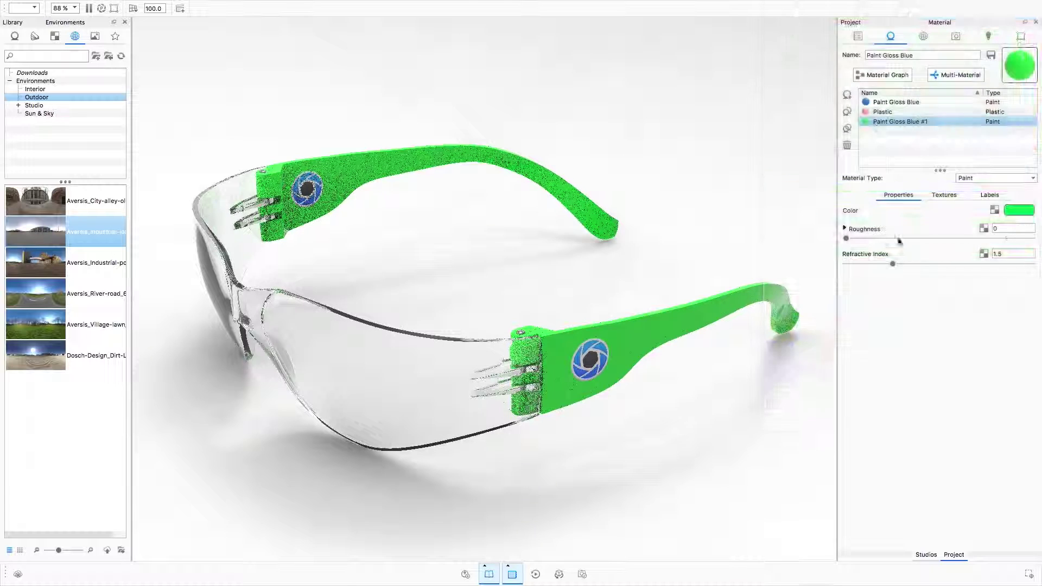
- Duplicate the green paint variation and recolour Paint Gloss Blue #1 magenta with a hue of 312°
left_click(847, 128)
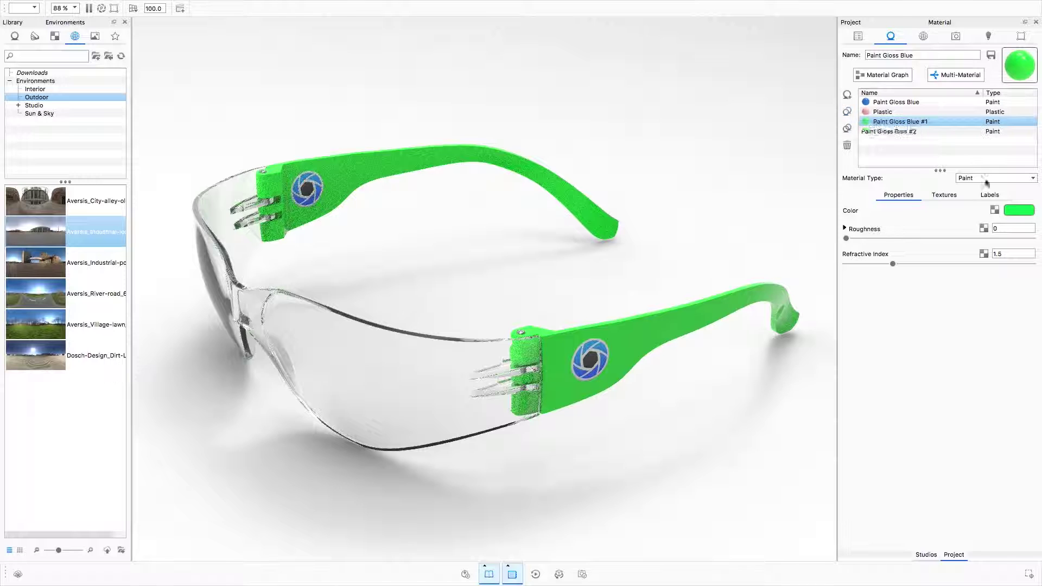
left_click(1021, 213)
left_click(1032, 75)
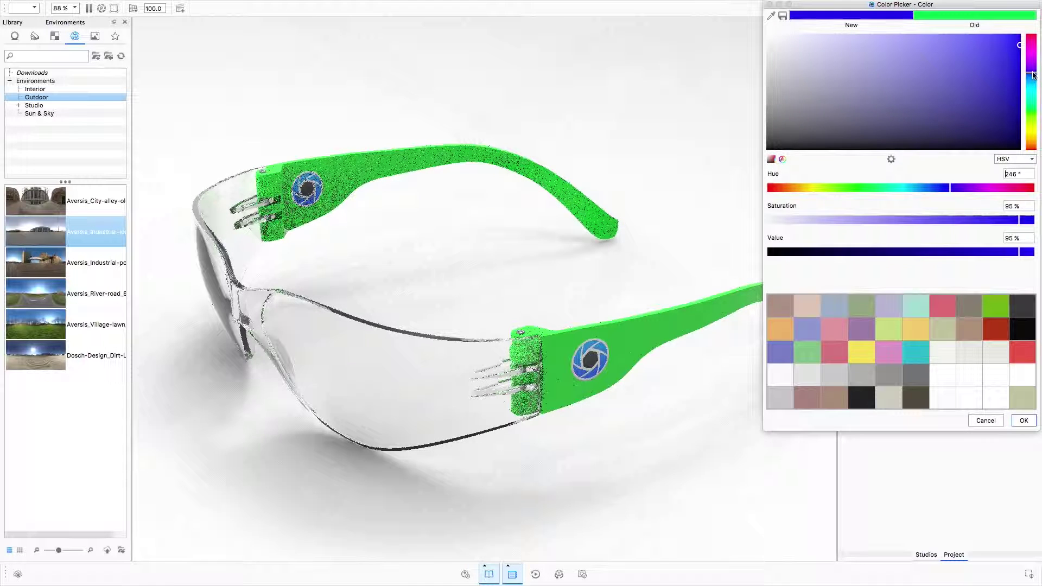
left_click_drag(1033, 75, 1032, 48)
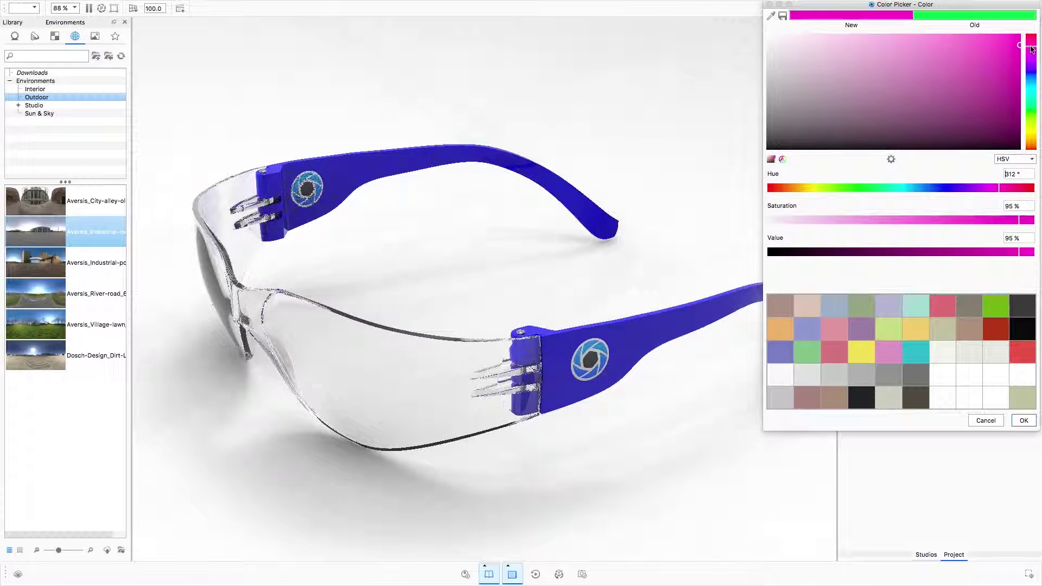
left_click(1023, 420)
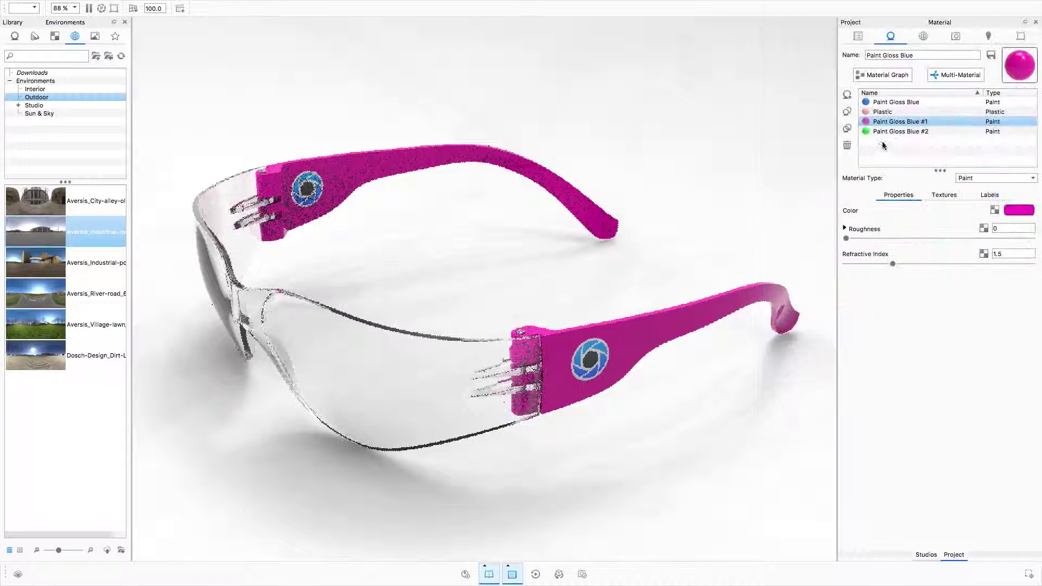
- Delete the pink Plastic variation from the arms' multi-material
left_click(898, 112)
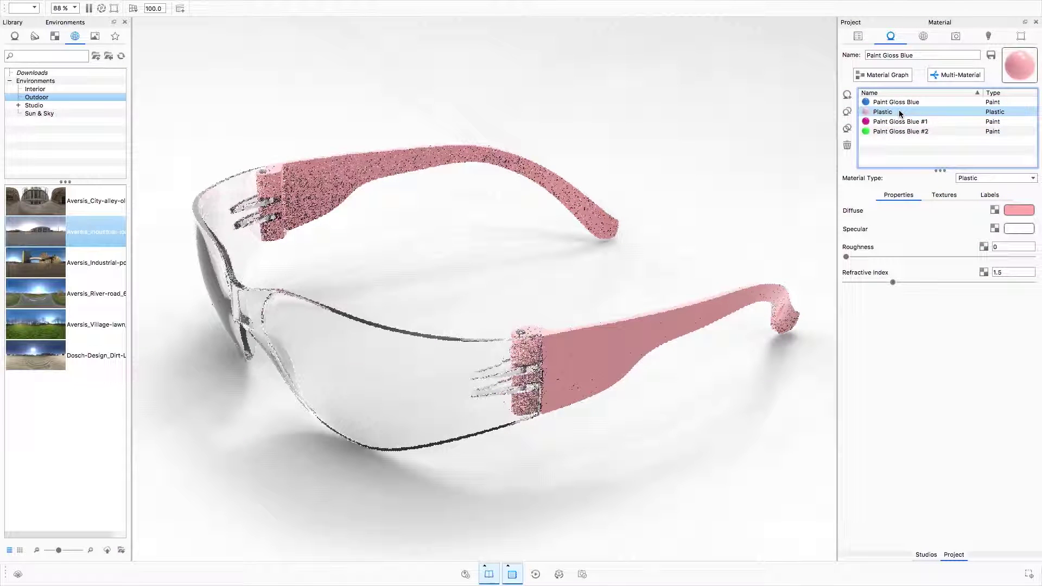
left_click(846, 145)
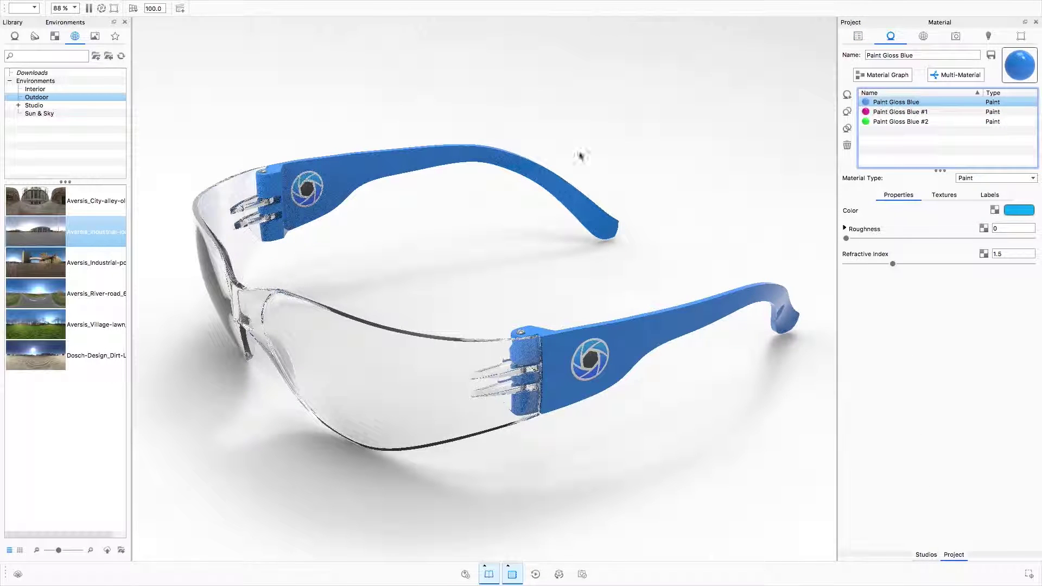
- Show the project's studios, shorten the studio list area and add a second studio
left_click(179, 8)
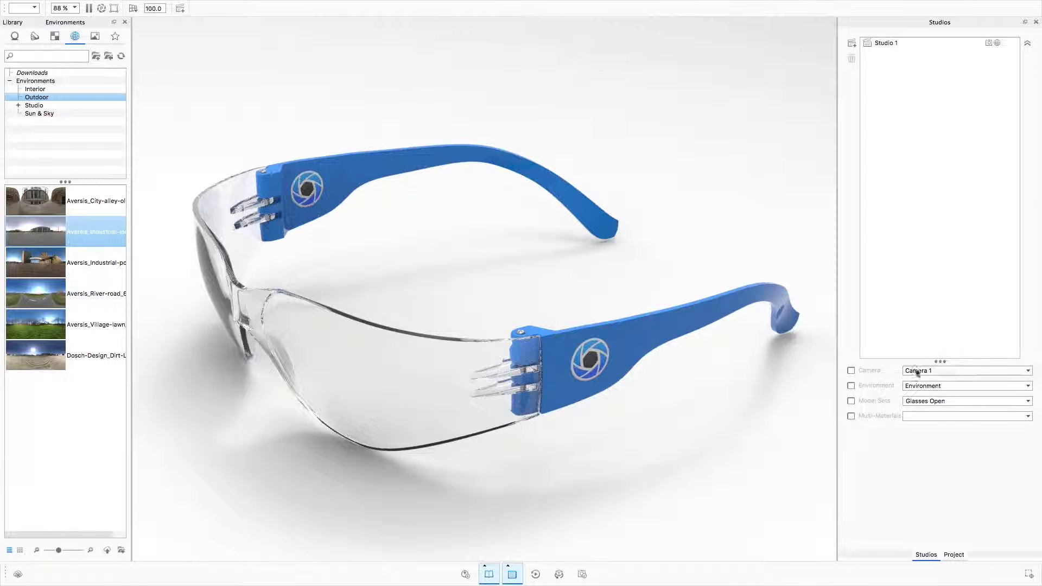
left_click_drag(939, 361, 928, 203)
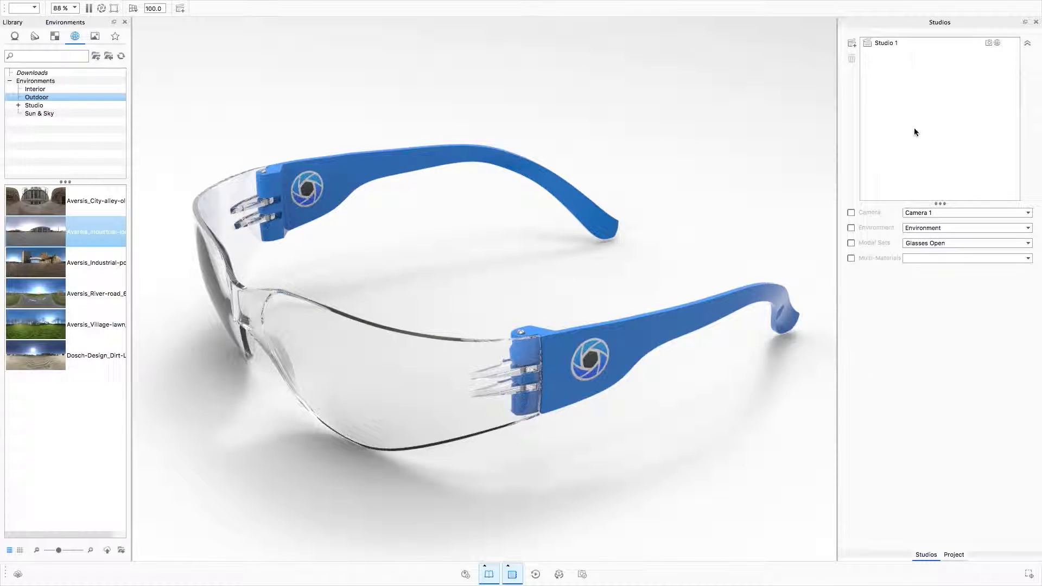
left_click(852, 43)
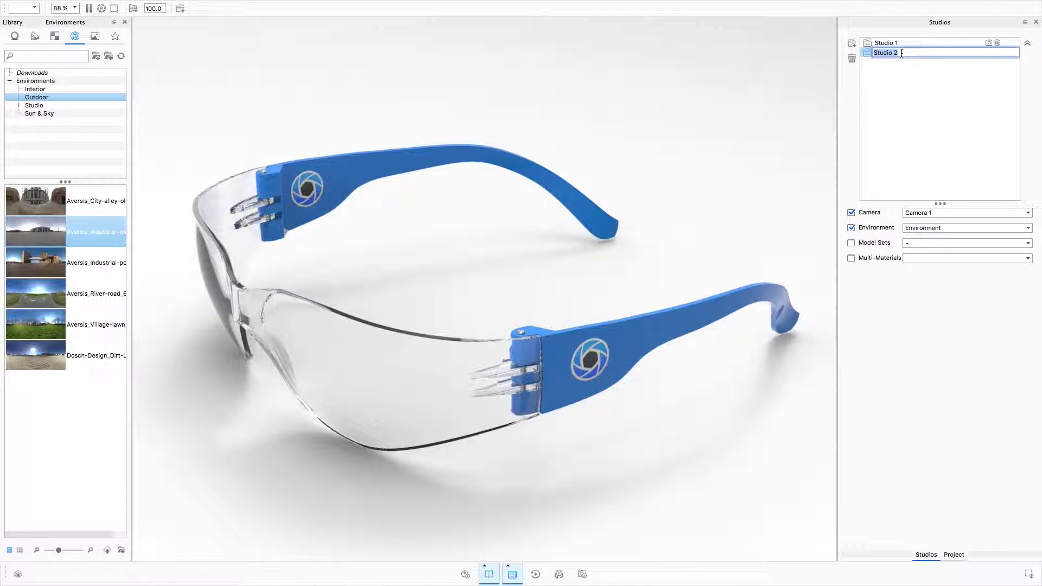
type("My")
- Assign Camera 1 and the 3 Panels Straight 4K environment to Studio 2
left_click(851, 213)
left_click(923, 212)
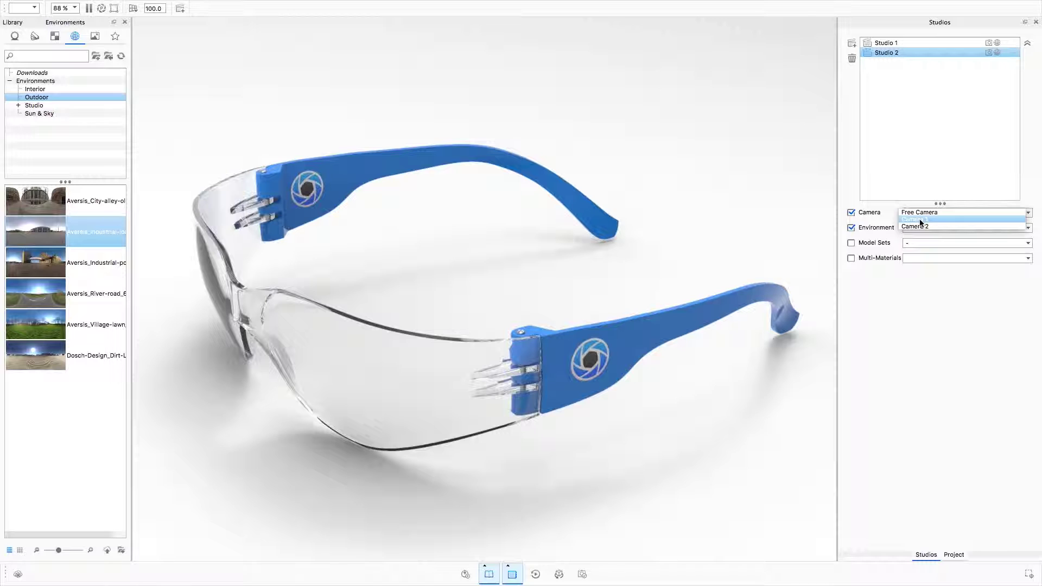
left_click(919, 219)
left_click(928, 228)
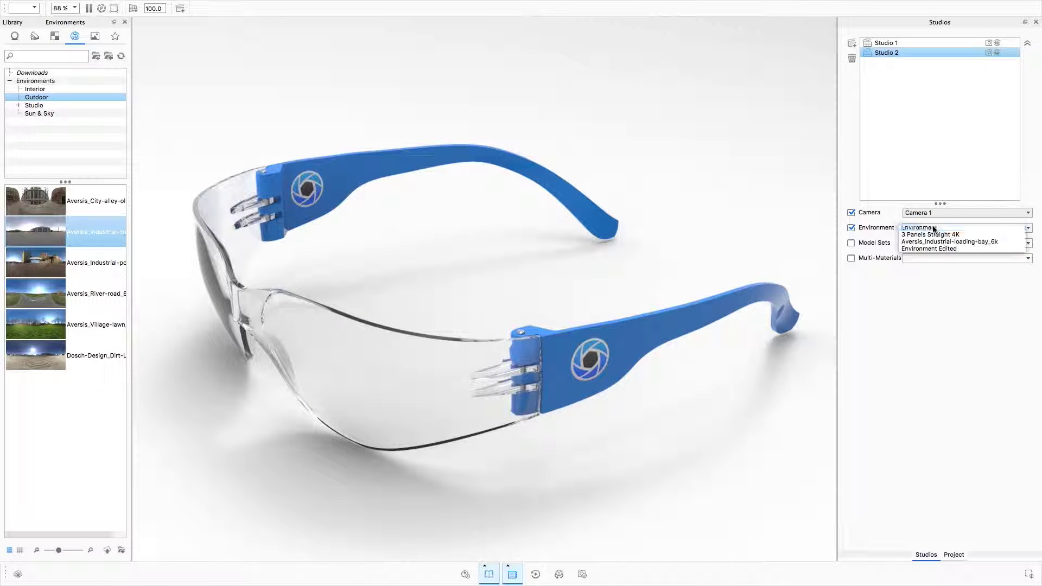
left_click(936, 235)
- Include the Glasses Open model set and the magenta paint variation in Studio 2
left_click(851, 243)
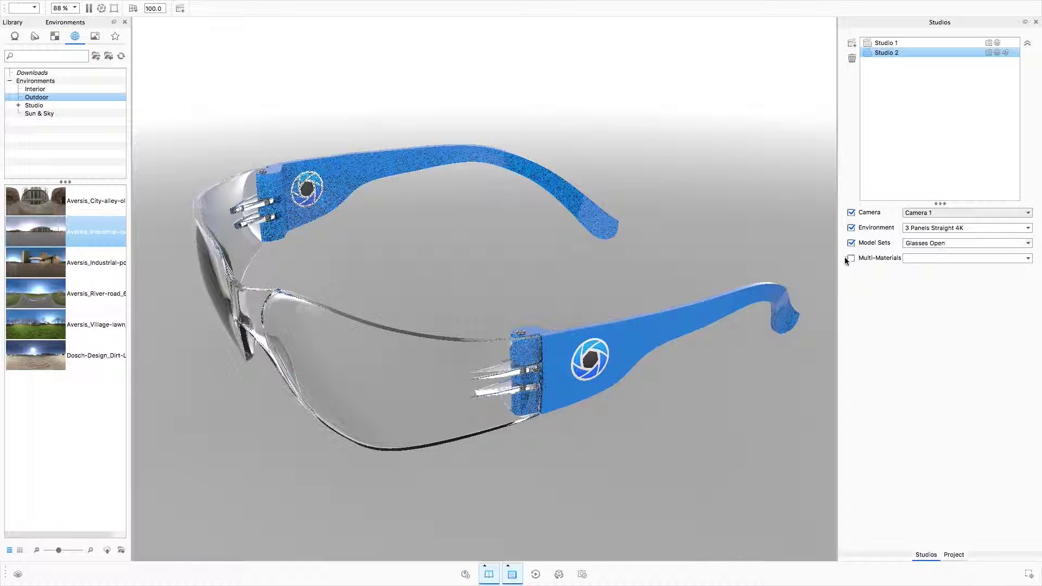
left_click(850, 258)
left_click(934, 292)
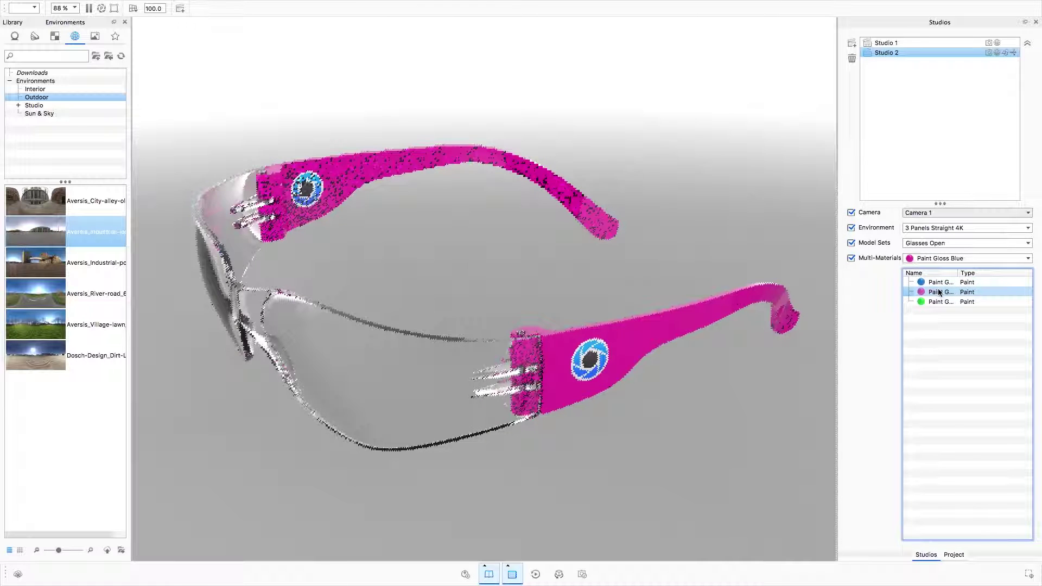
- Add a third studio that uses the Closed model set and the green paint variation
left_click(852, 45)
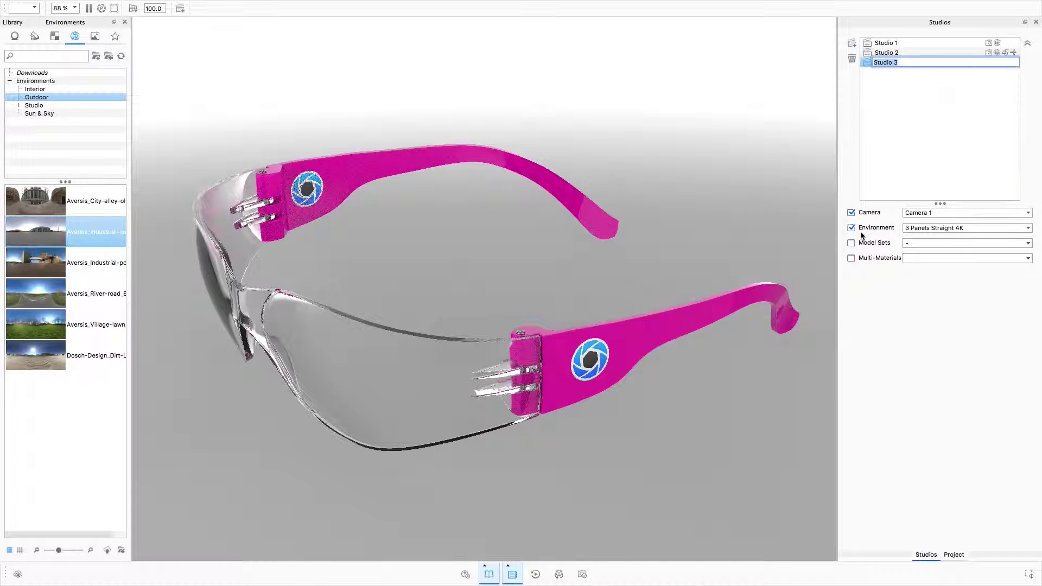
left_click(851, 243)
left_click(946, 245)
left_click(922, 270)
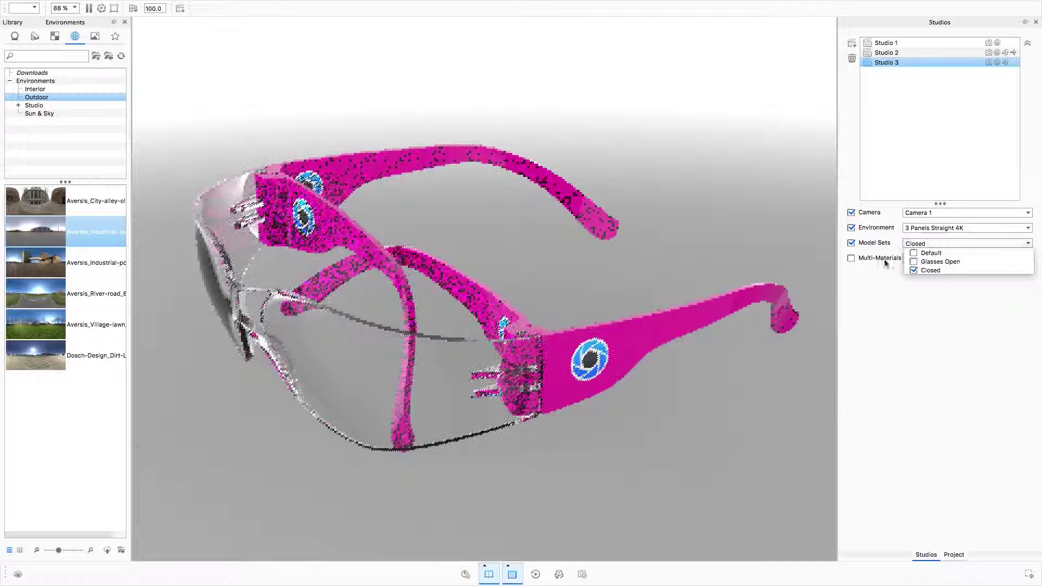
left_click(851, 258)
left_click(940, 301)
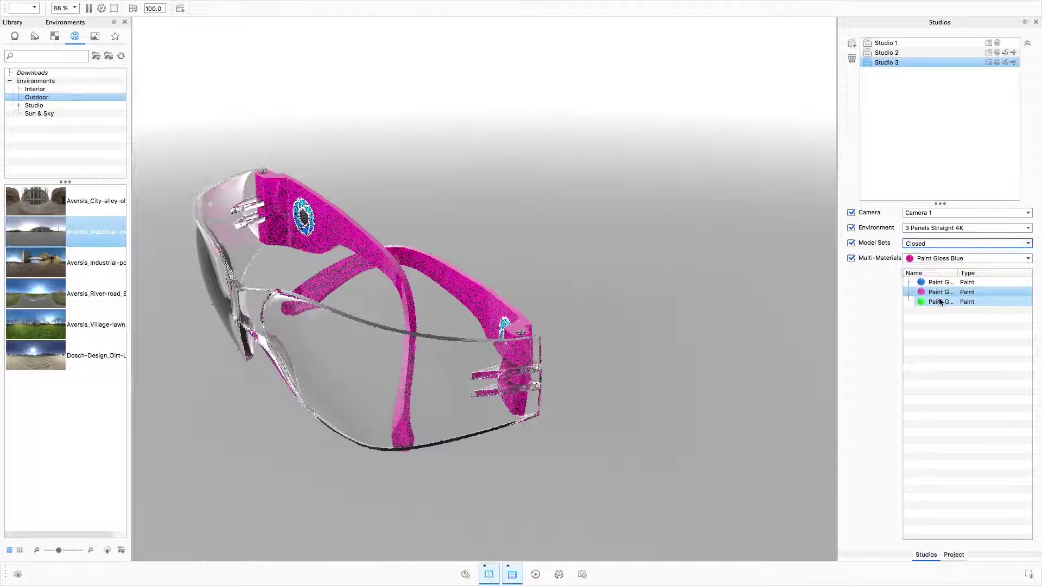
- Switch the real-time view to Studio 2 and back to Studio 3 to compare their setups
left_click(908, 115)
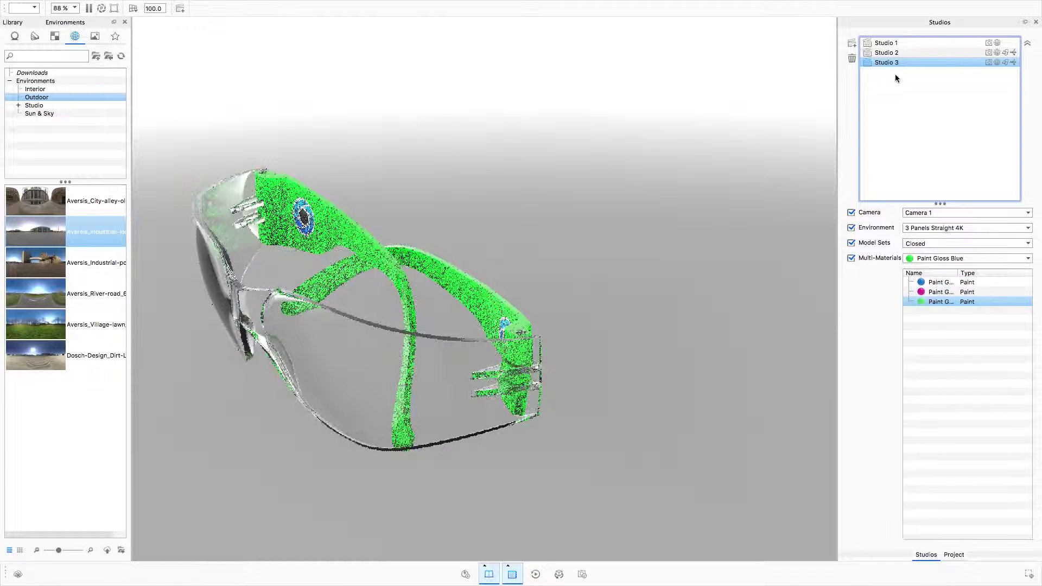
left_click(893, 52)
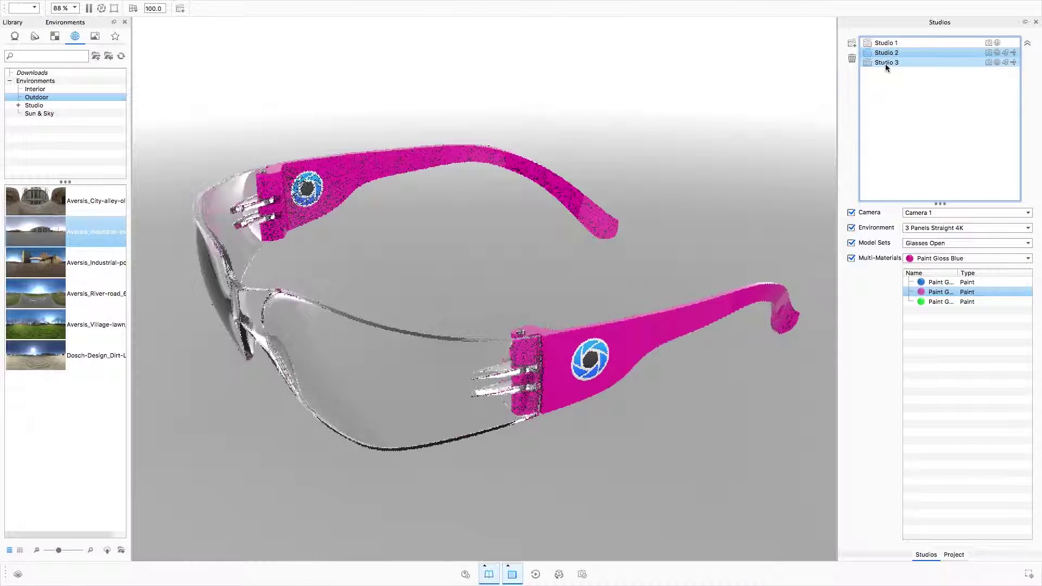
left_click(884, 64)
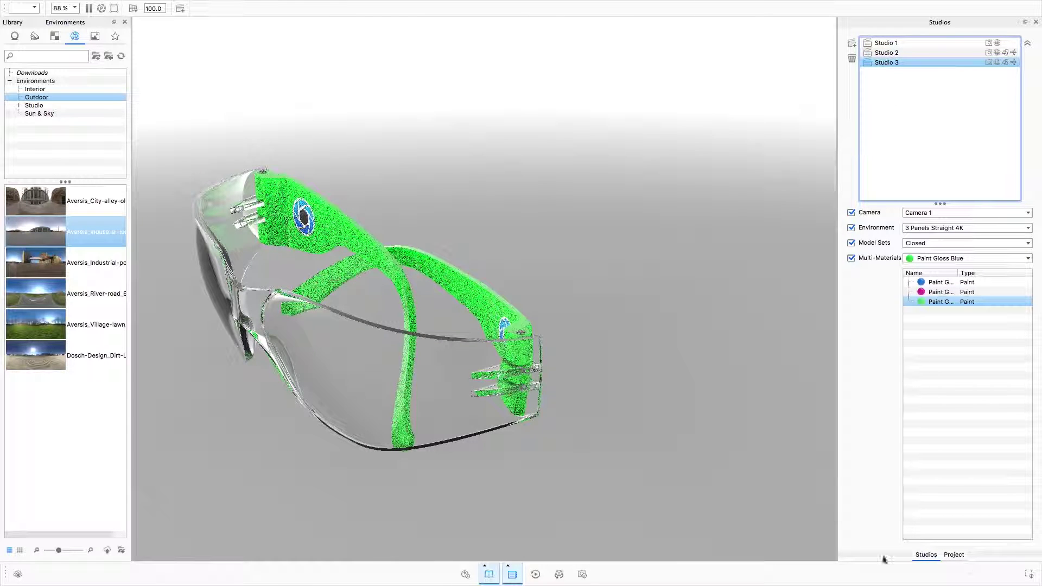
- Add a camera and environment studio based on 3 Panels Straight 4K, moving its middle light up and right and its left light farther left
left_click(956, 554)
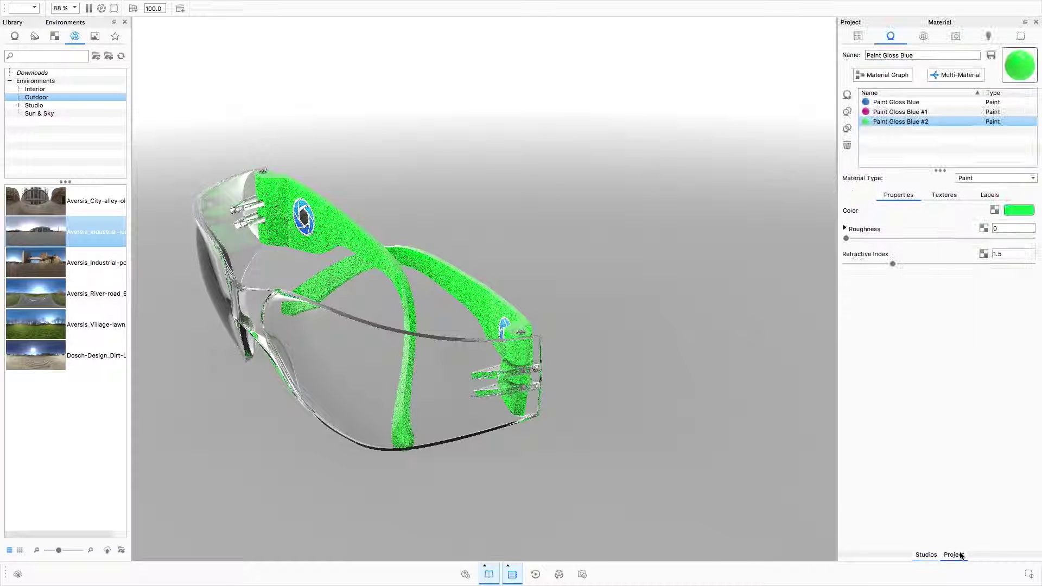
left_click(955, 37)
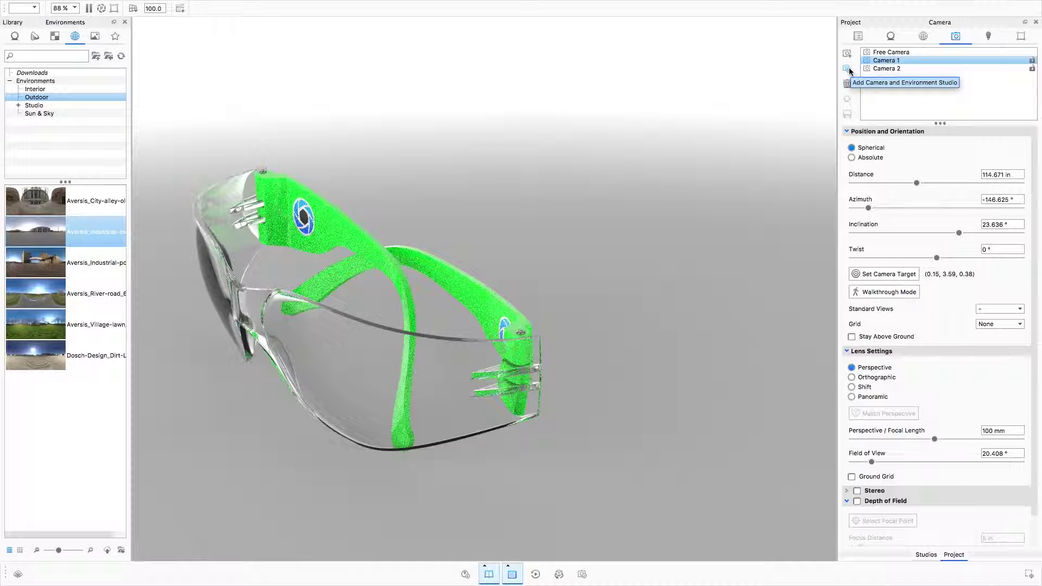
left_click(923, 36)
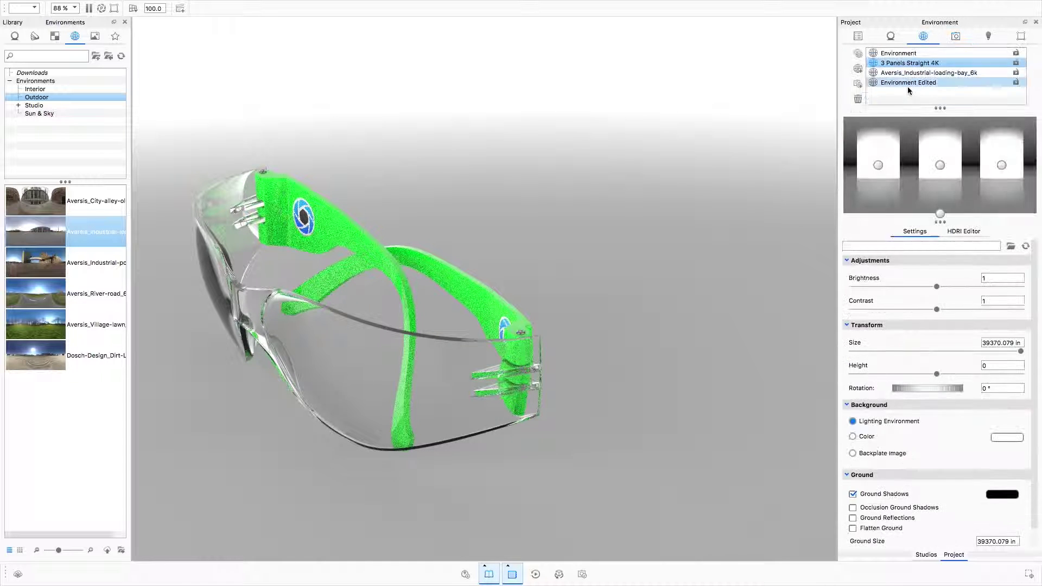
left_click(857, 84)
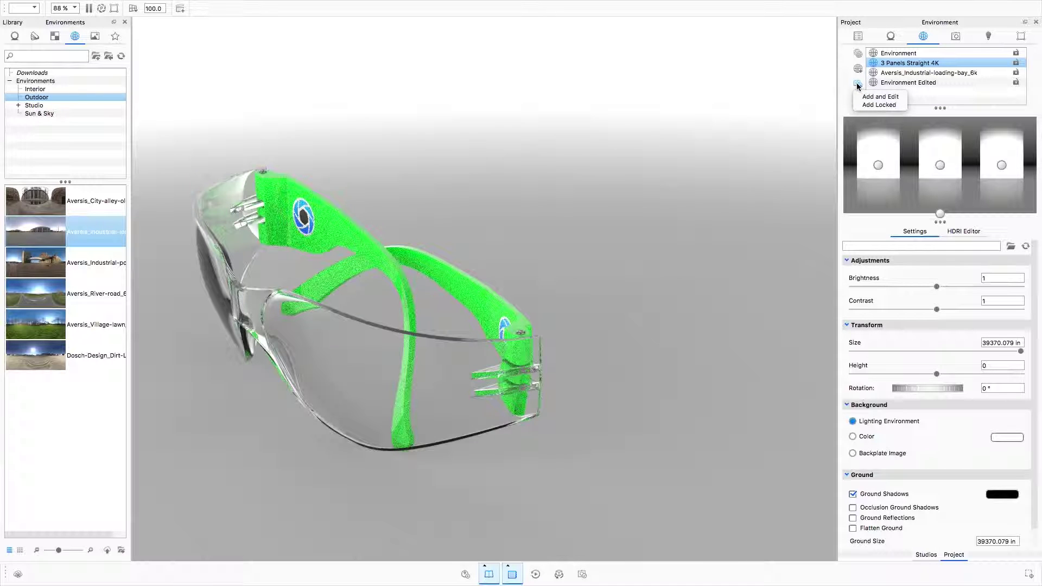
left_click(882, 104)
left_click_drag(940, 165, 956, 137)
left_click_drag(878, 165, 860, 161)
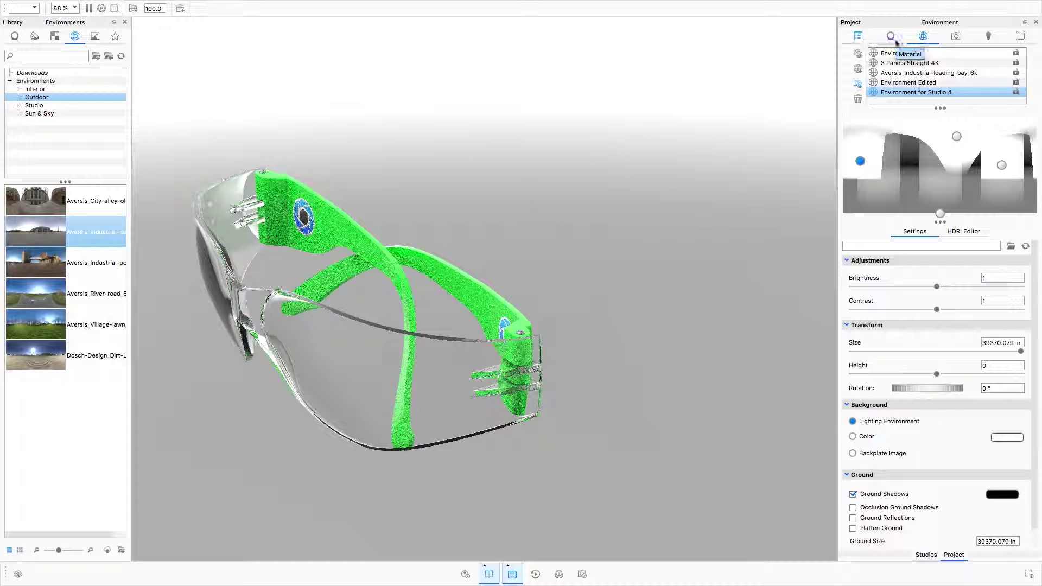
- Review Studios 2, 3 and 4 in turn from the studio list
left_click(926, 554)
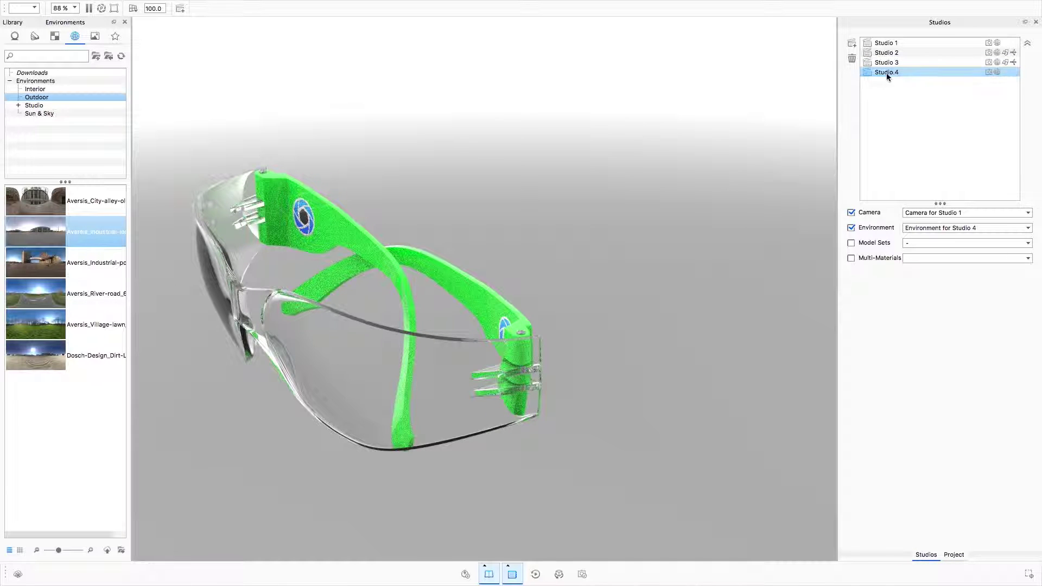
left_click(901, 52)
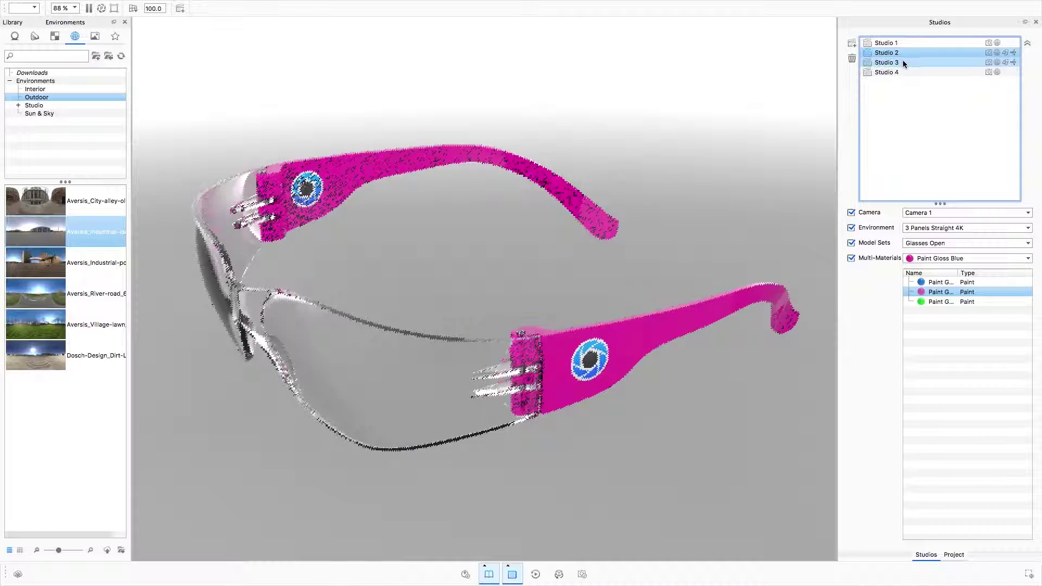
left_click(903, 61)
left_click(904, 72)
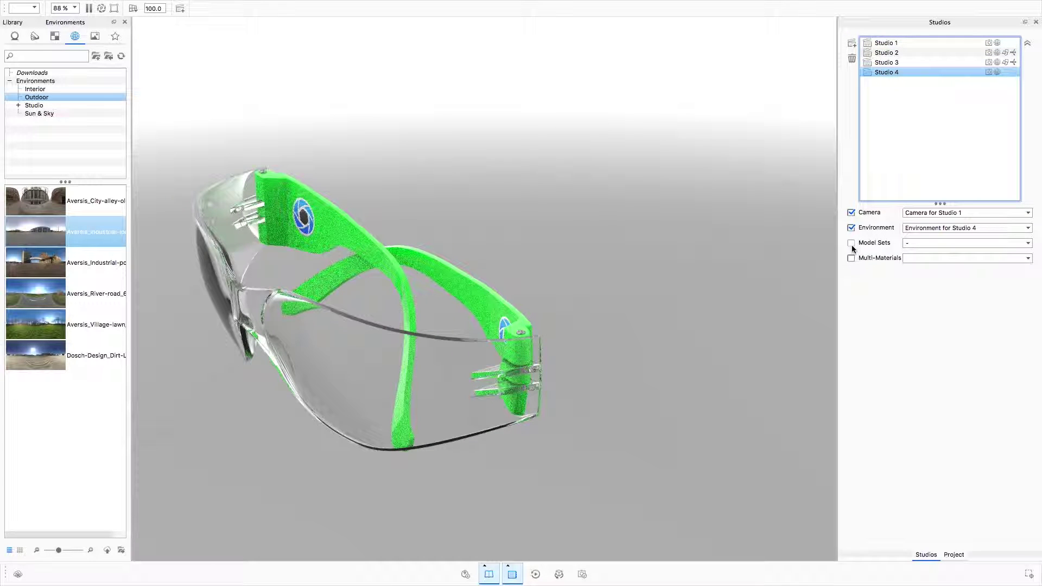
- Add Studios 1 to 4 to the render queue as still images and process the queue
key("super+p")
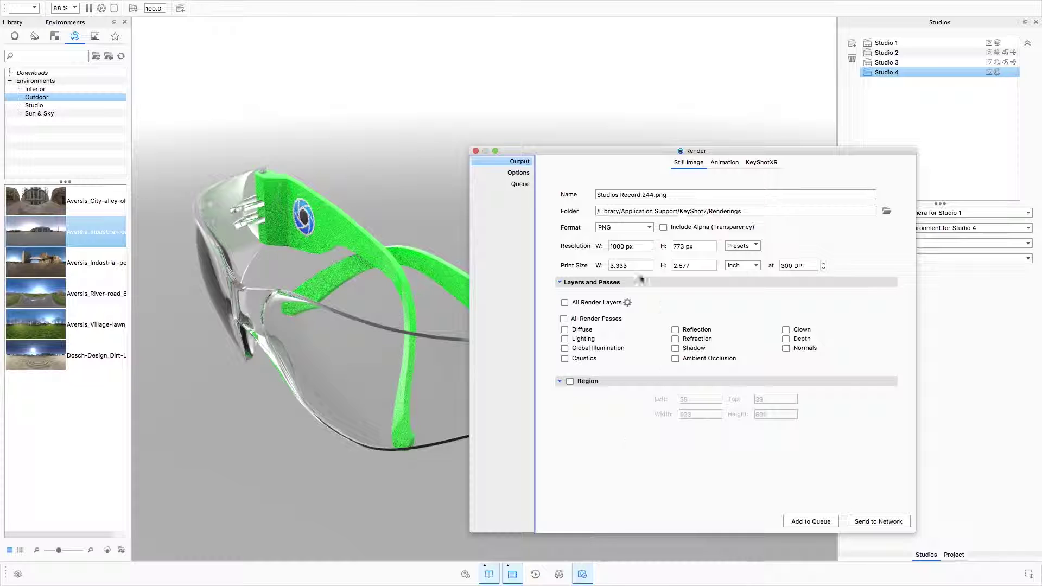
left_click(519, 173)
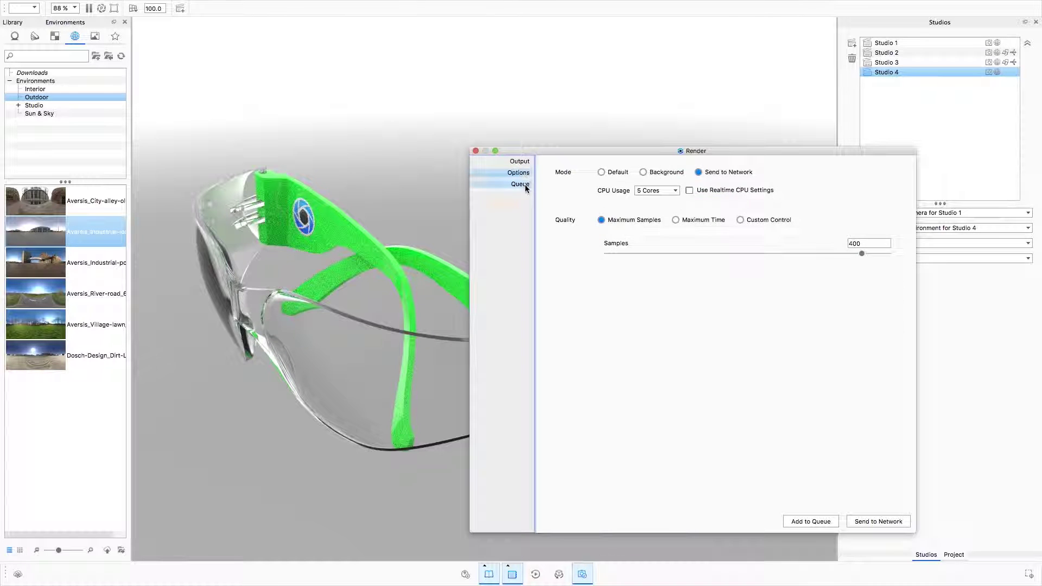
left_click(519, 185)
left_click(834, 270)
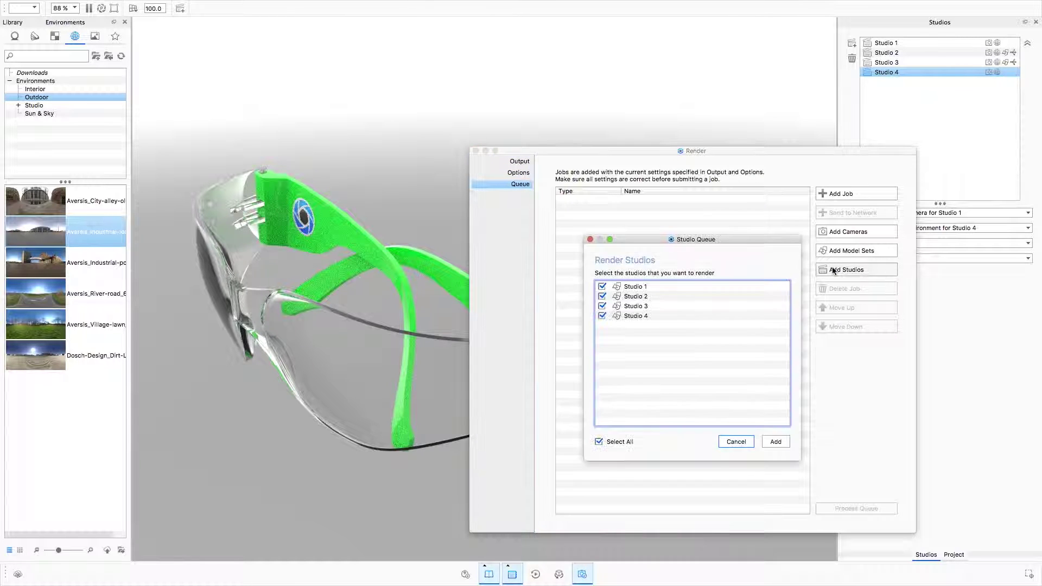
left_click(784, 442)
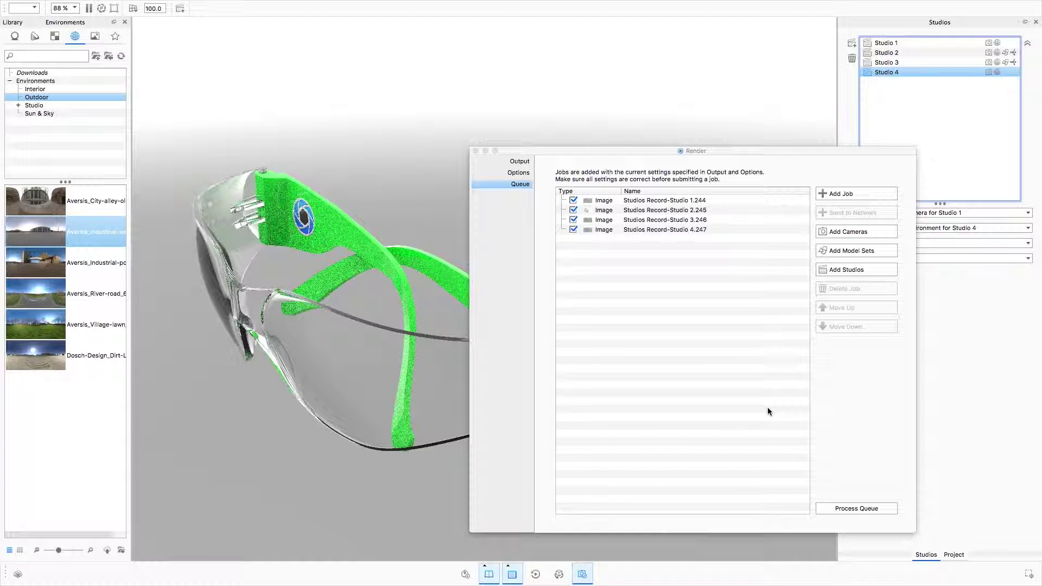
left_click(839, 508)
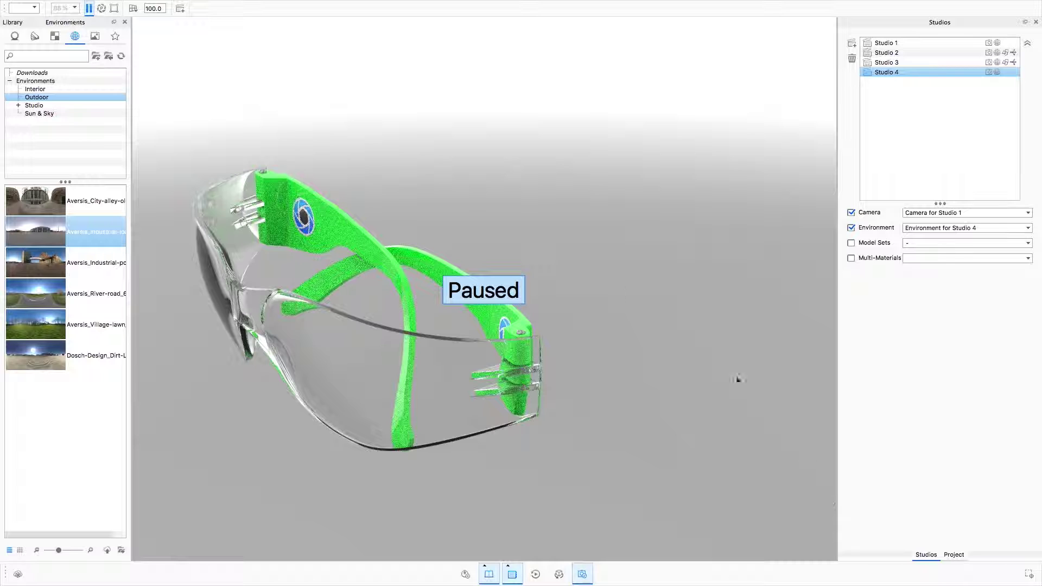